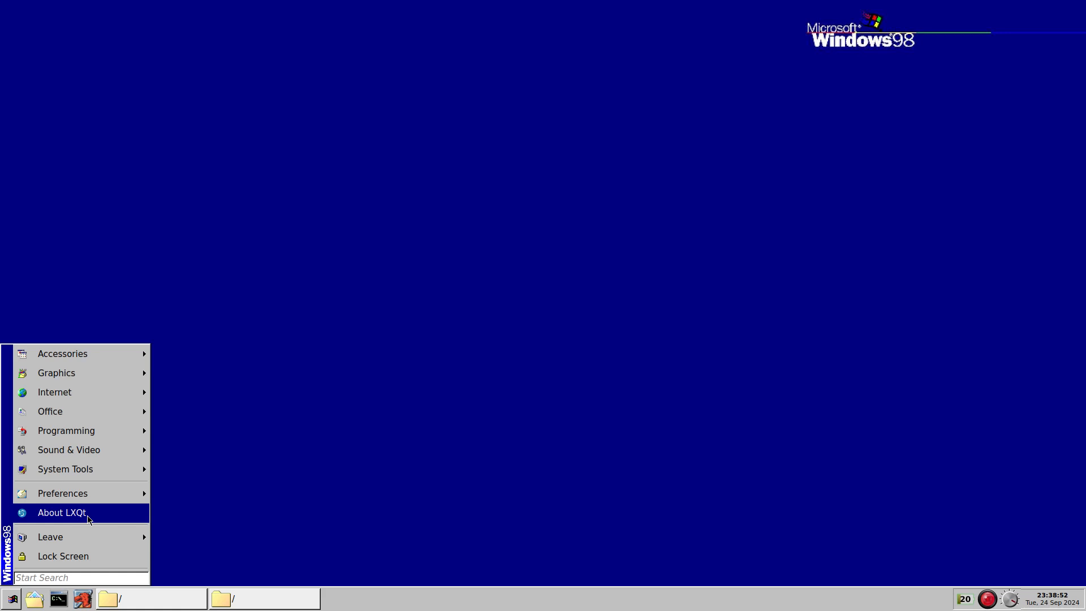
Step: Dismiss the start menu and browse to the /etc/xdg/menus folder in the file manager
left_click(399, 477)
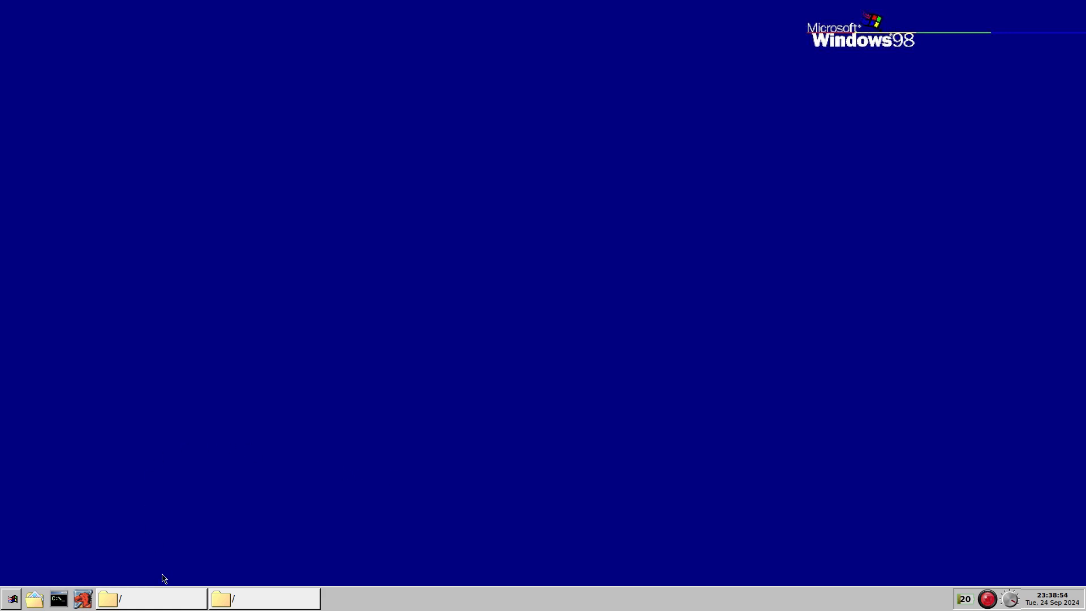
left_click(163, 594)
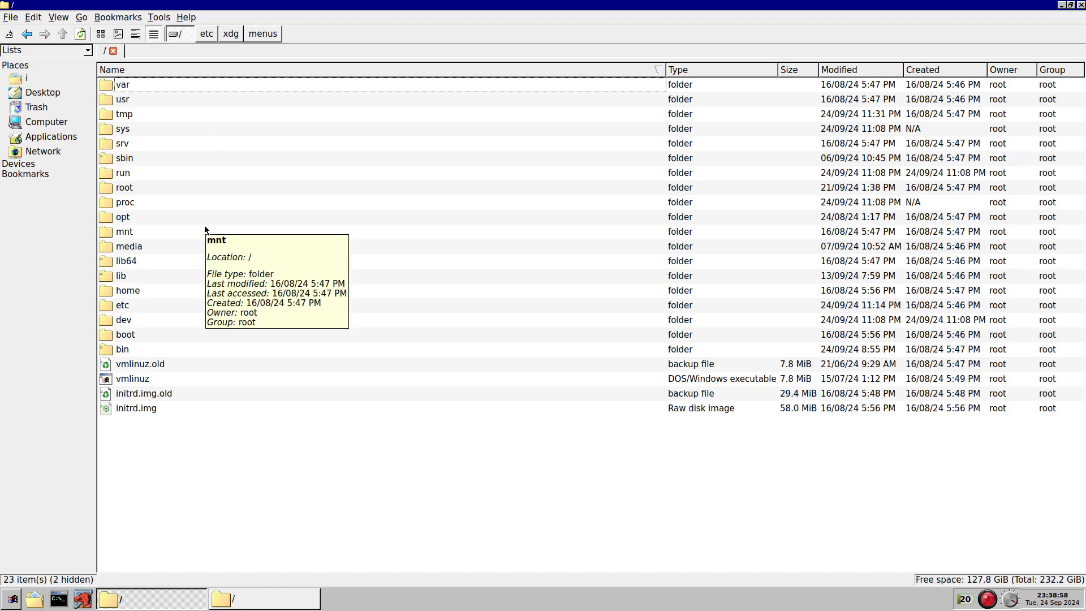
double_click(139, 303)
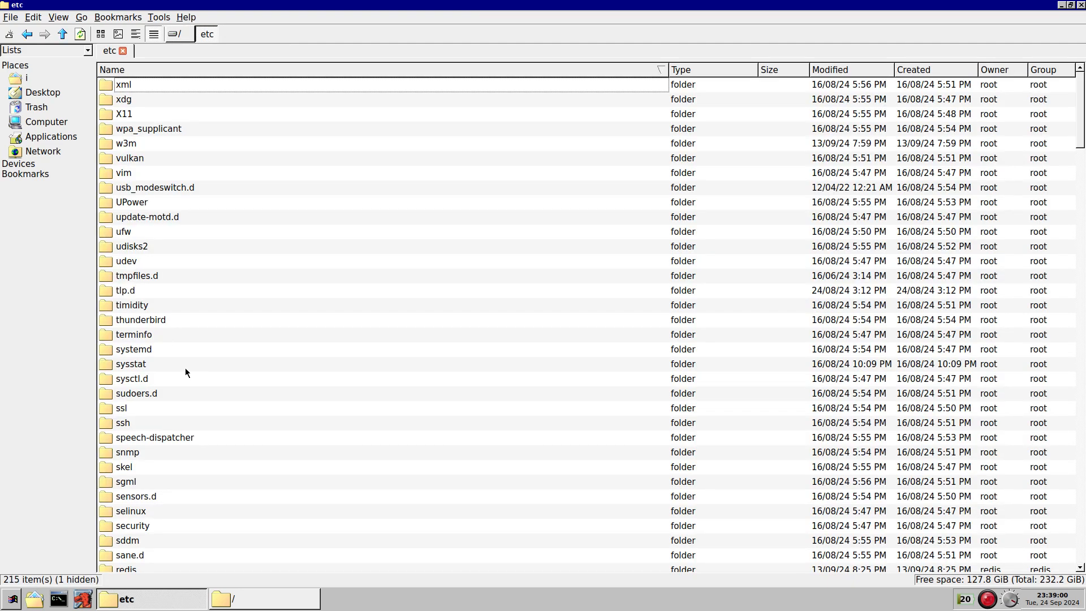
double_click(124, 99)
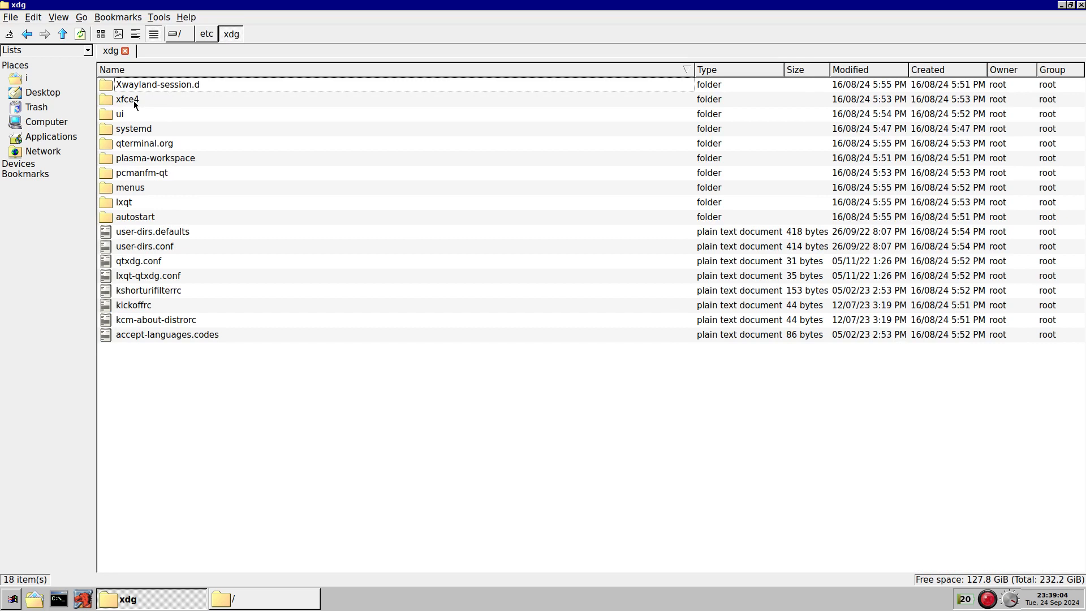
double_click(157, 192)
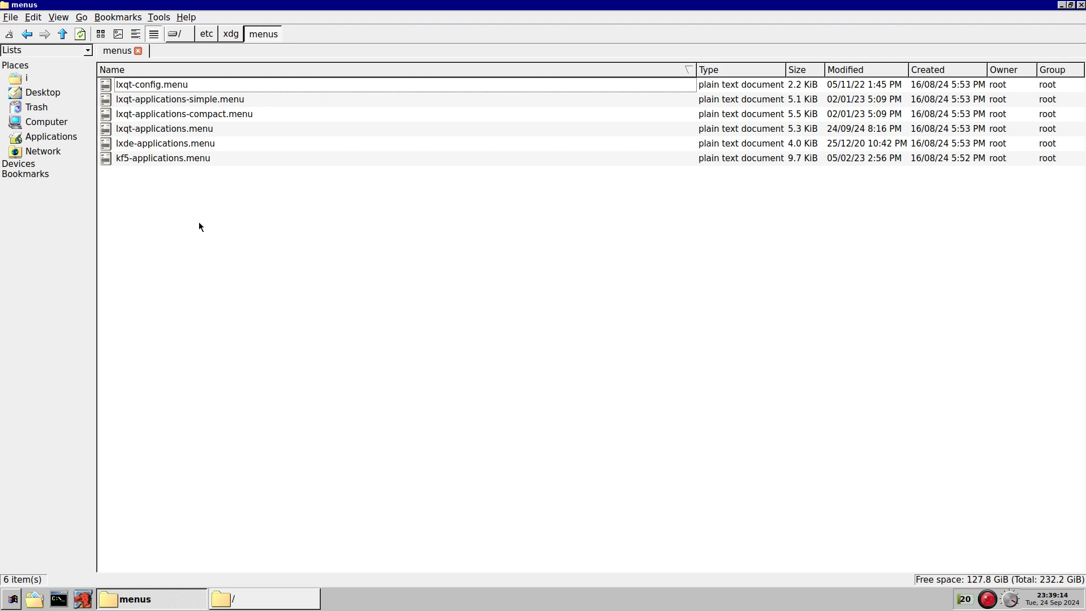
Step: Open lxqt-applications.menu with FeatherPad
left_click(127, 133)
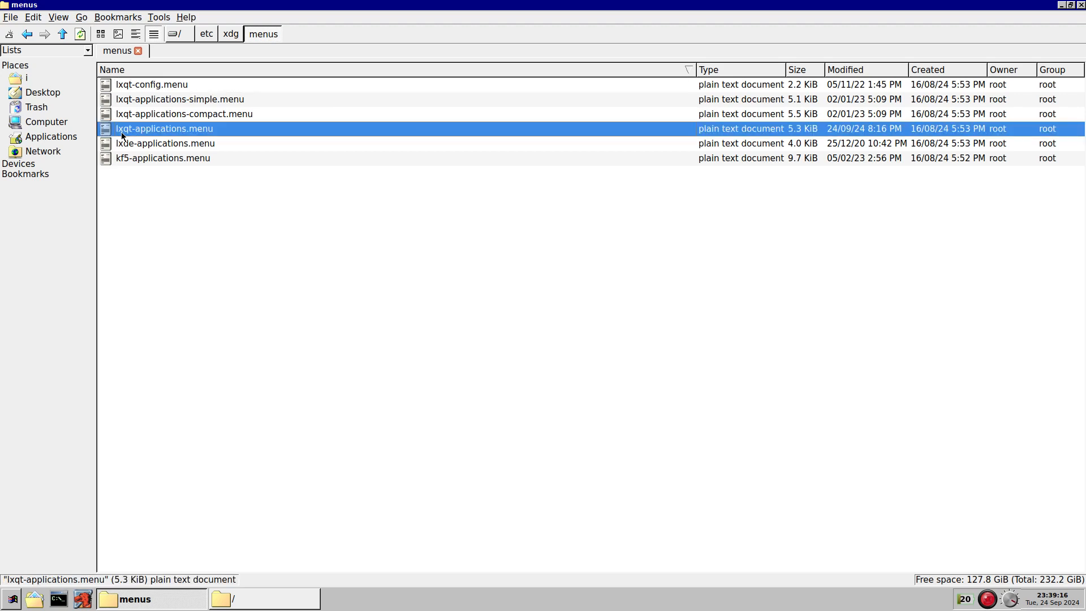
right_click(183, 132)
mouse_move(237, 152)
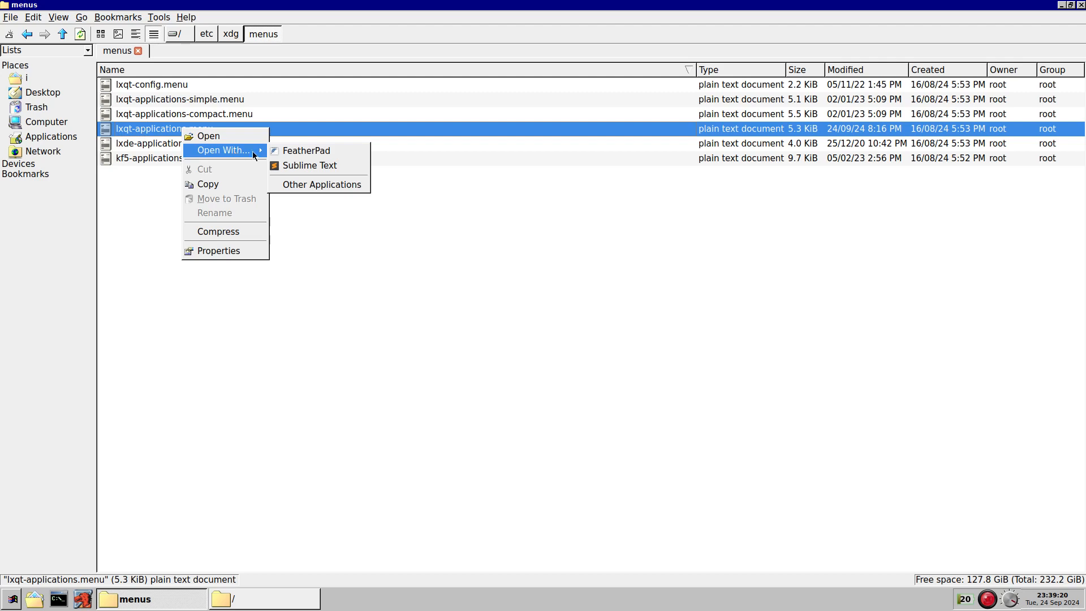
left_click(294, 151)
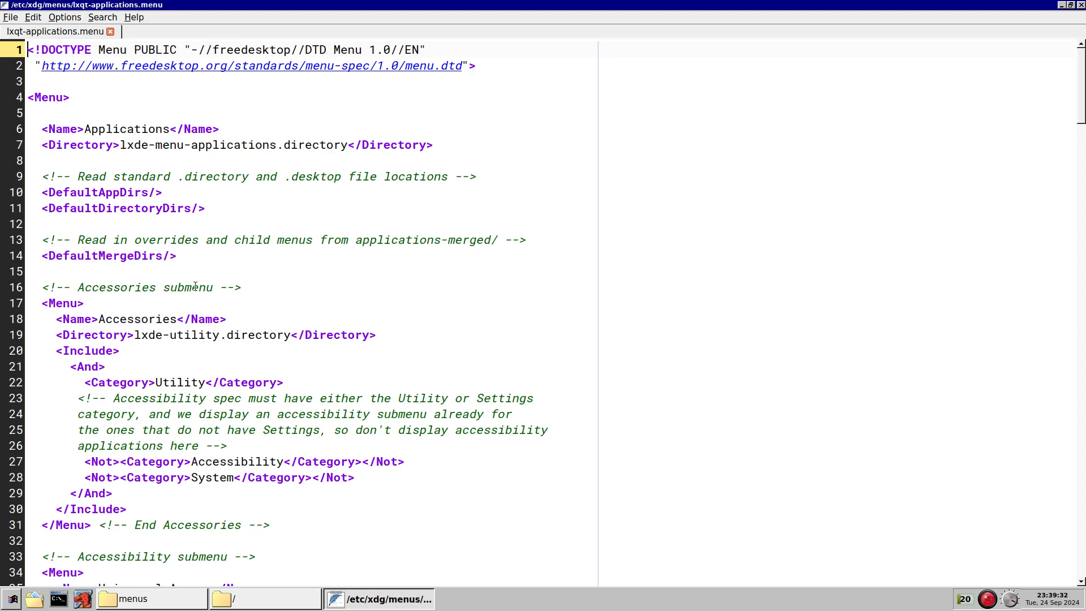
Step: Locate the LXQt-About line in the file's final Layout section and compare it with the About LXQt entry in the start menu
double_click(82, 145)
scroll(108, 201, "down", 20)
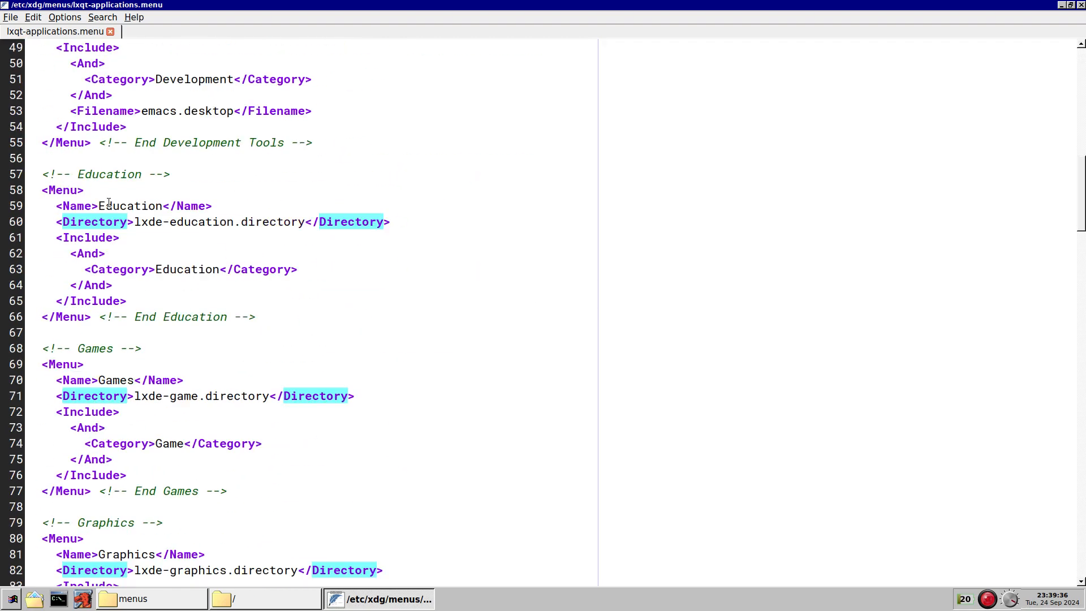
scroll(109, 203, "down", 20)
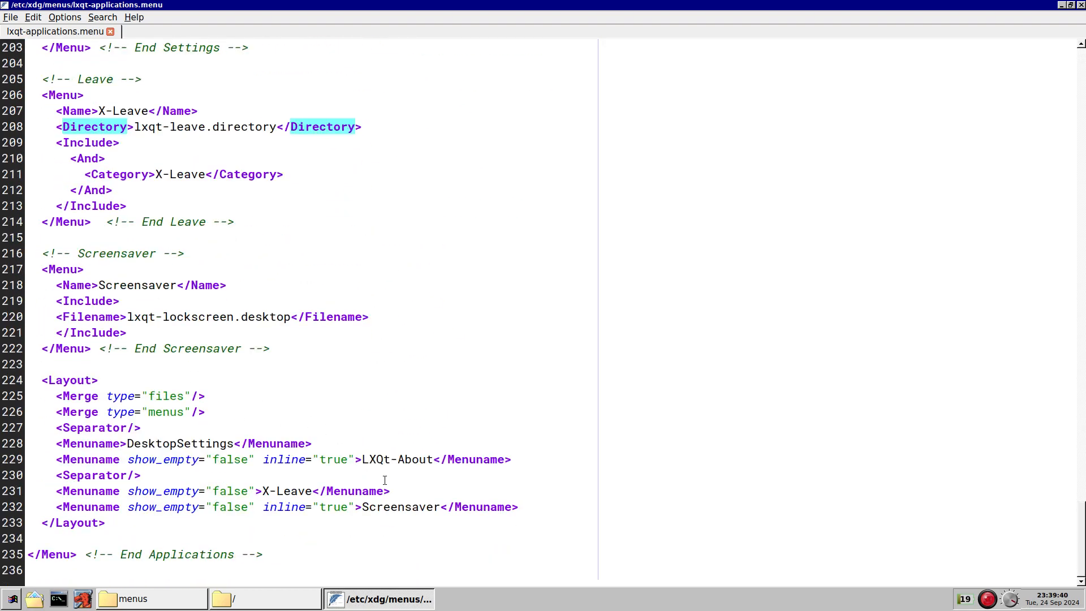
left_click_drag(56, 460, 371, 477)
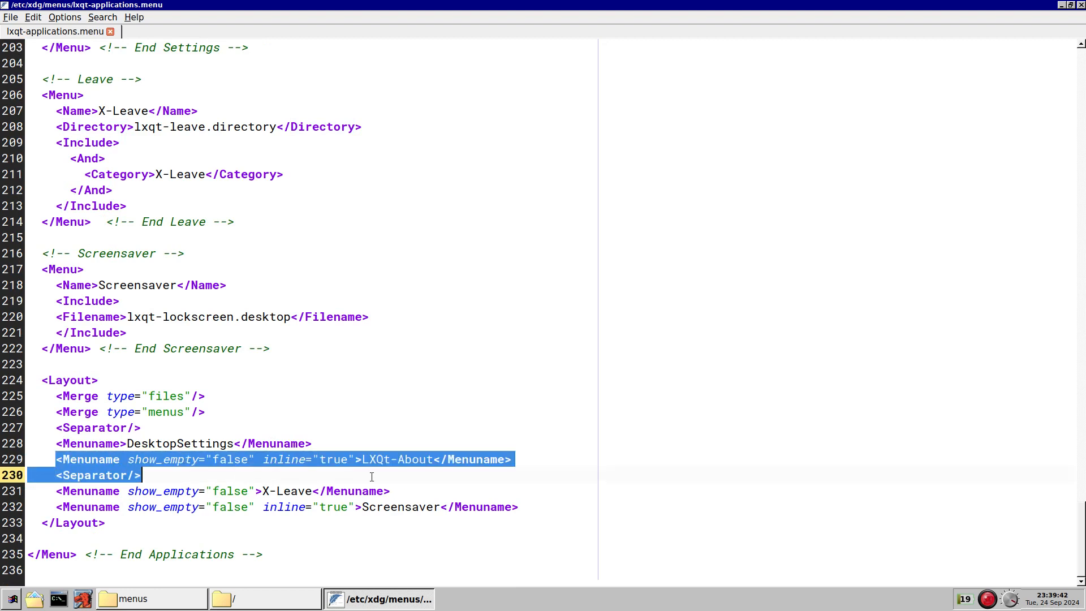
left_click_drag(490, 465, 495, 459)
left_click(351, 459)
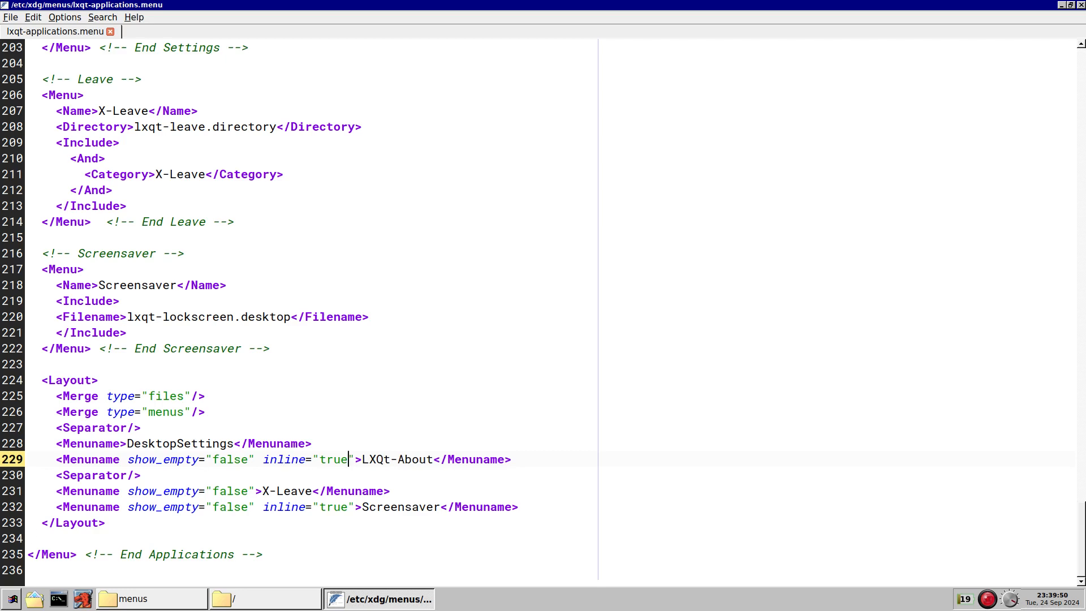
left_click(13, 599)
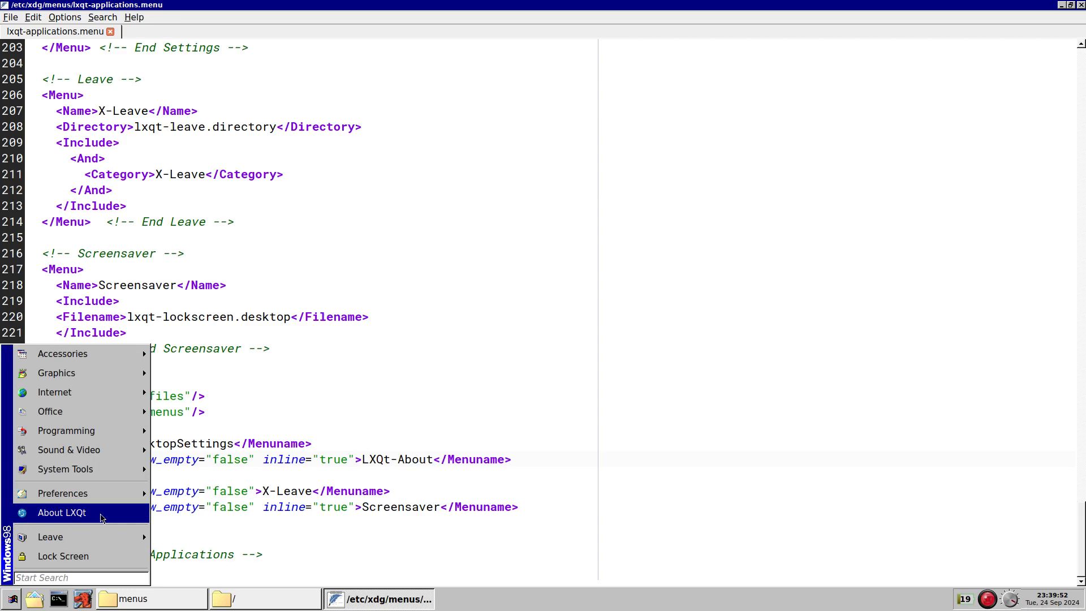
left_click(307, 457)
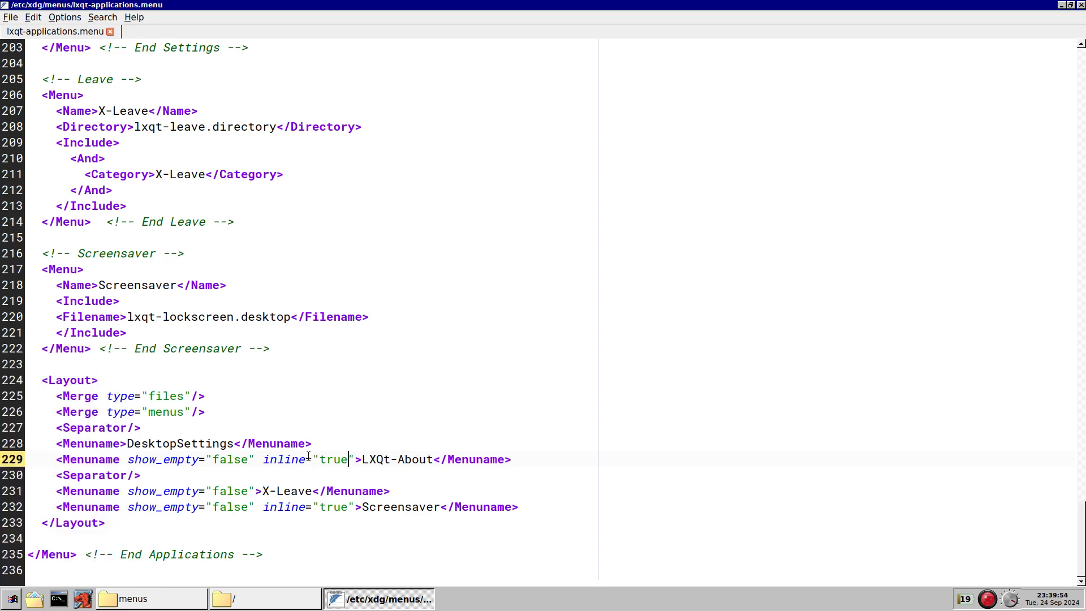
Step: Comment out the LXQt-About Menuname line in the Layout section with <!-- and -->
key("Home")
type("<")
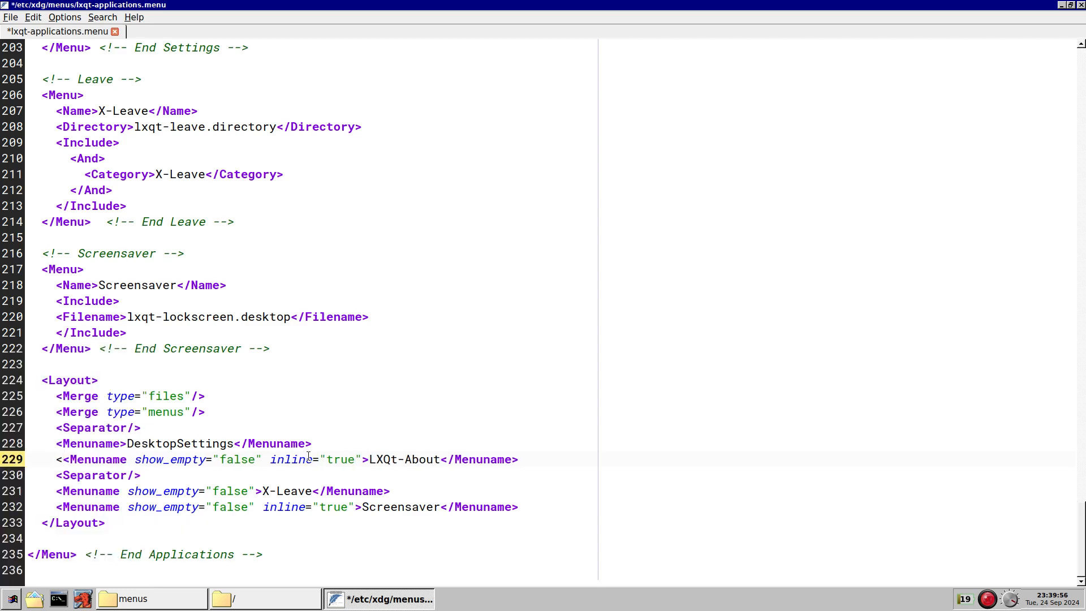
type("!--")
key("End")
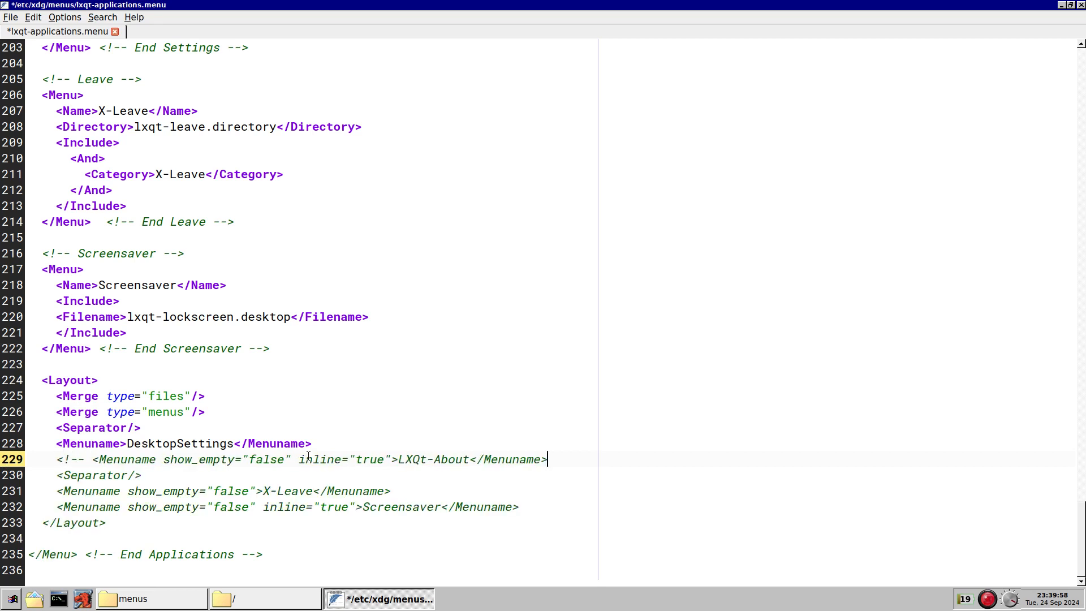
type("-->")
Step: Save the Layout section change as root, authenticating with the root password
key("ctrl+s")
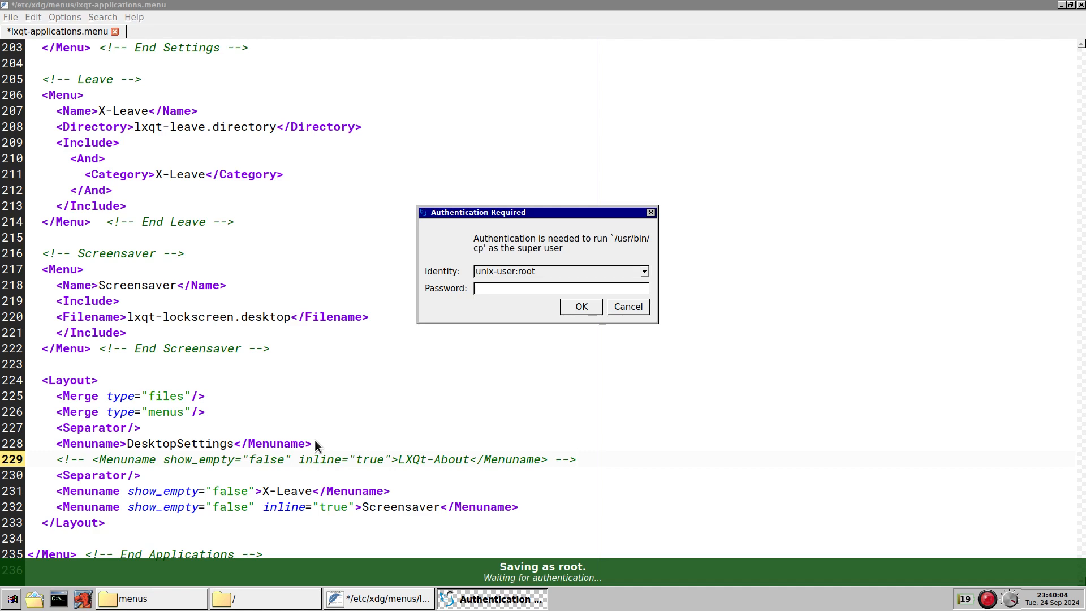
type("**********")
key("Return")
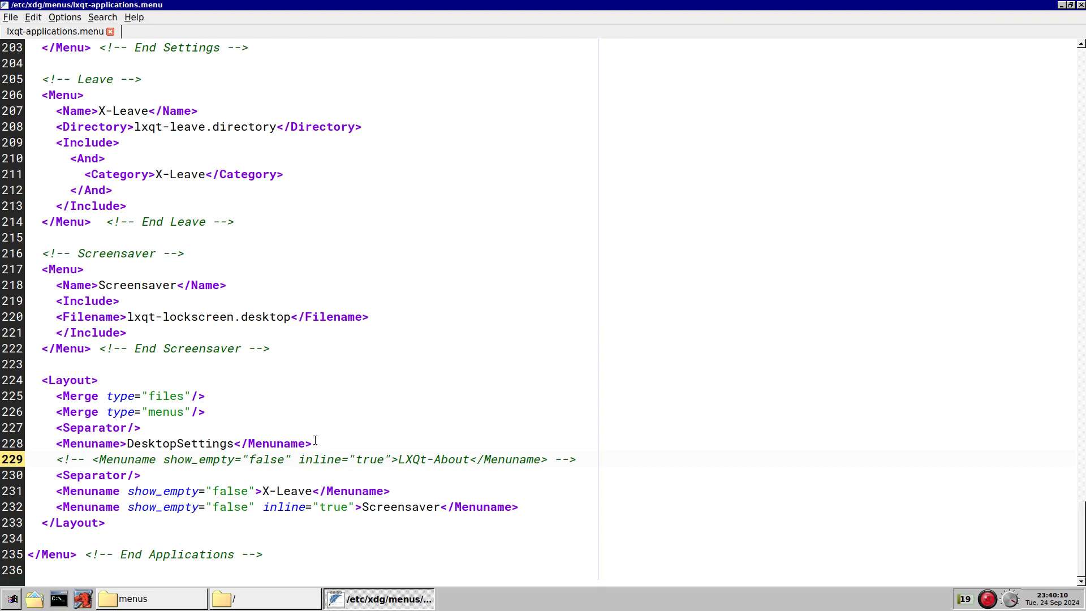
Step: Check the start menu for the About LXQt entry and inspect the LXQt-About submenu
left_click(14, 600)
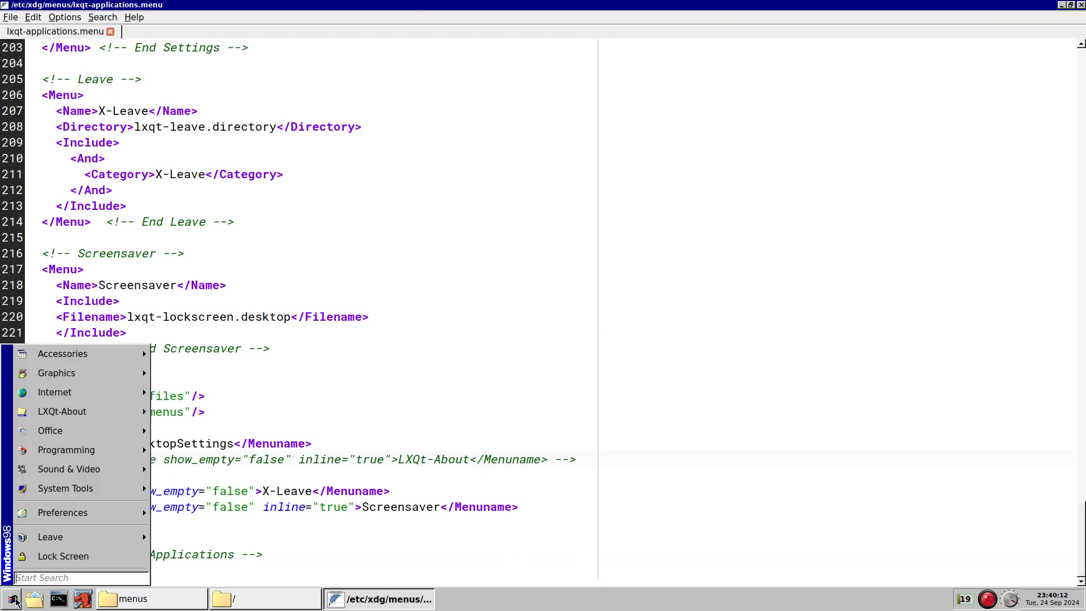
mouse_move(80, 513)
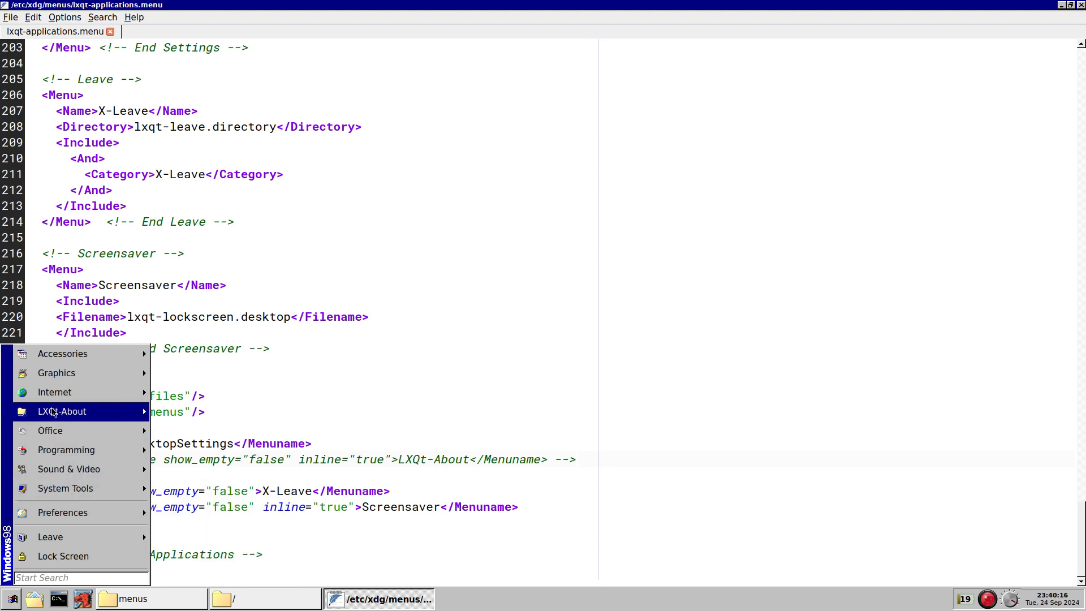
mouse_move(67, 417)
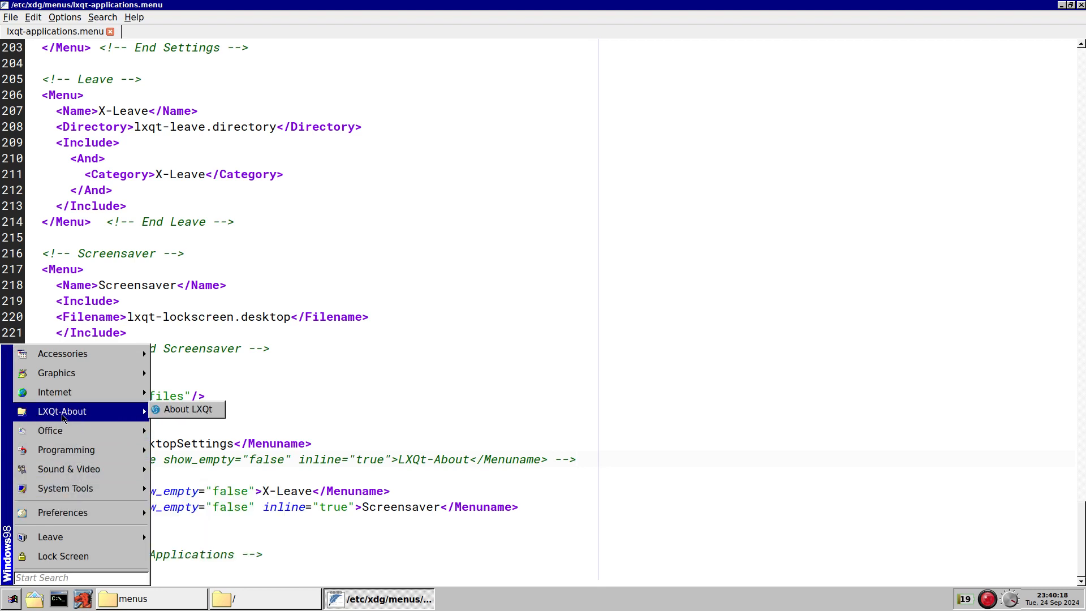
left_click(295, 291)
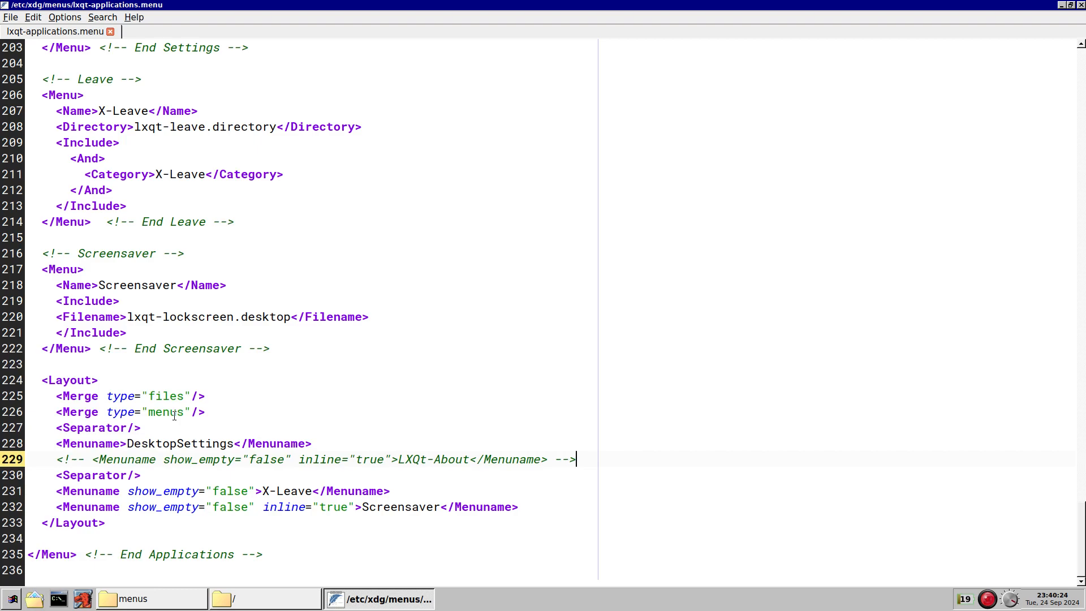
Step: Comment out the whole LXQt-About Menu block between the Internet and Multimedia sections, leaving its End LXQt-About comment outside
scroll(175, 416, "up", 20)
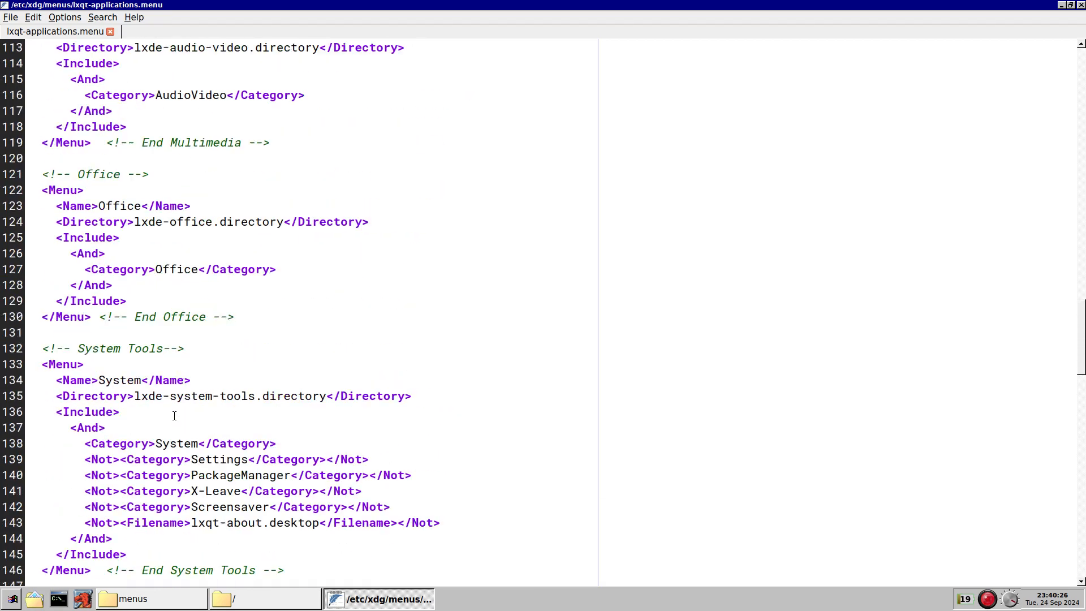
scroll(174, 416, "up", 10)
scroll(109, 333, "down", 2)
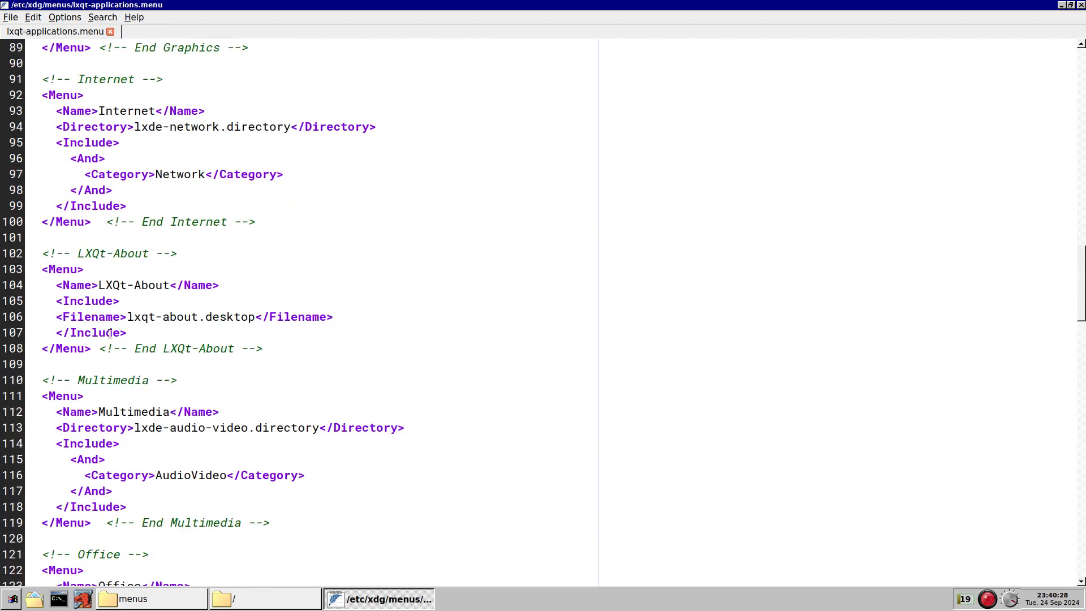
left_click_drag(42, 270, 91, 350)
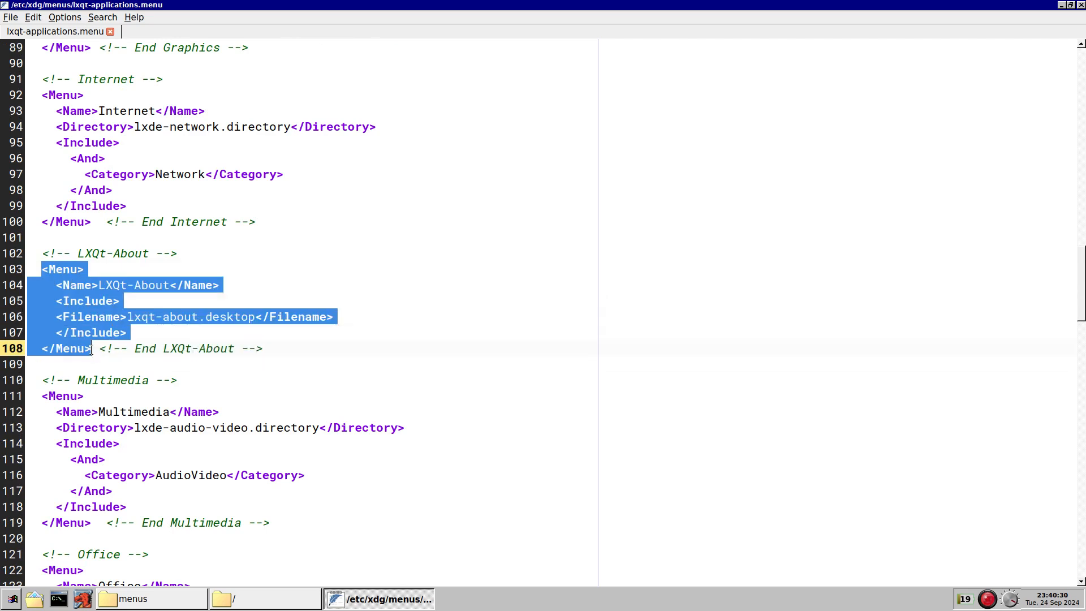
left_click(42, 269)
type("<!--")
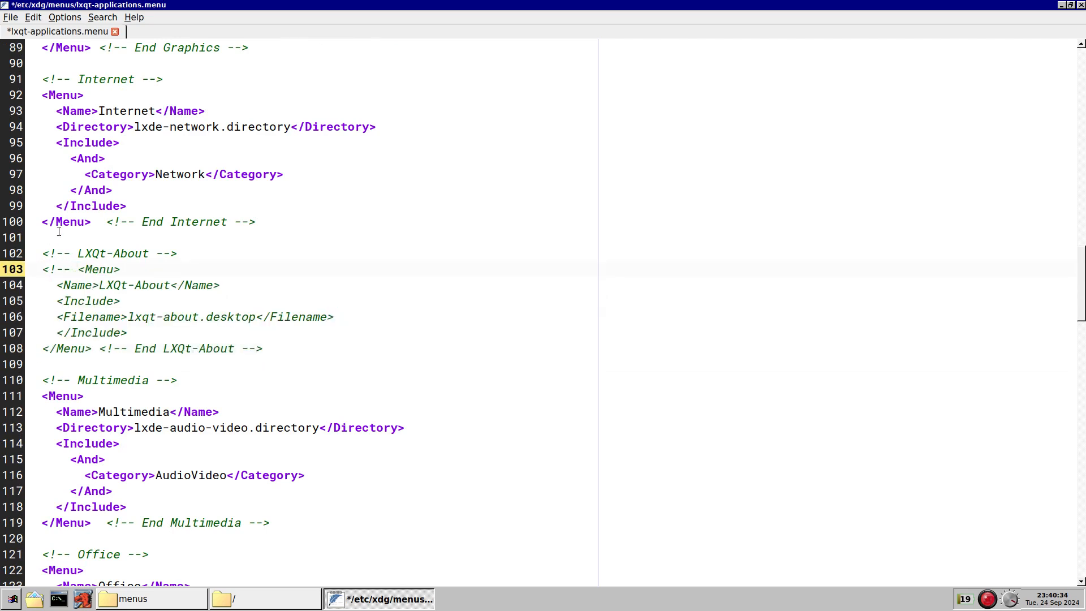
key("Down")
key("Down")
key("Down")
key("Down")
key("Down")
key("Right")
key("Right")
type("-->")
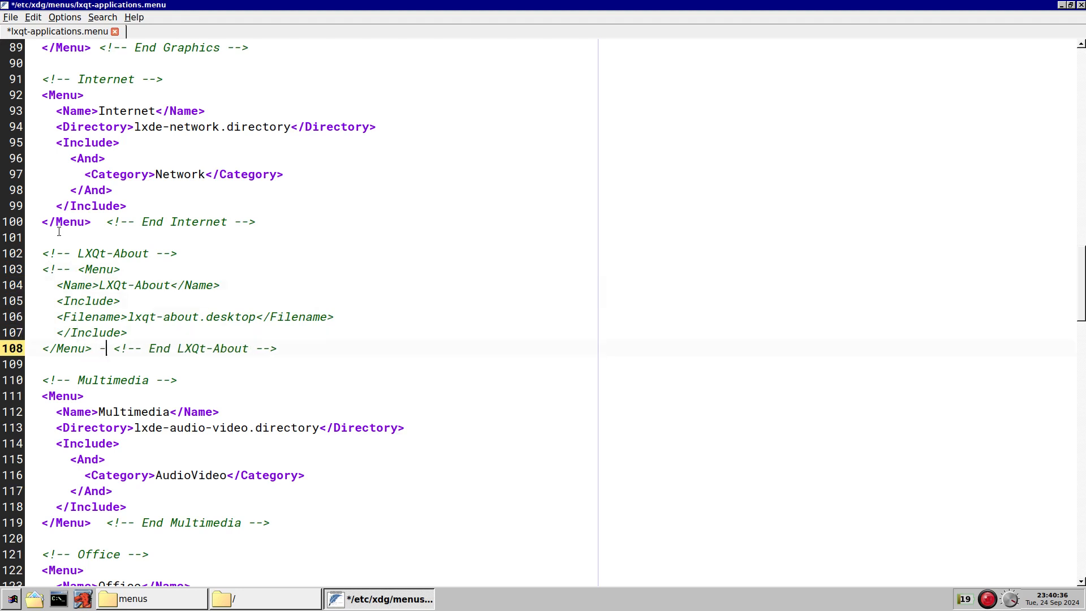
Step: Save the commented-out LXQt-About block as root, entering the root password
key("ctrl+s")
type("***********")
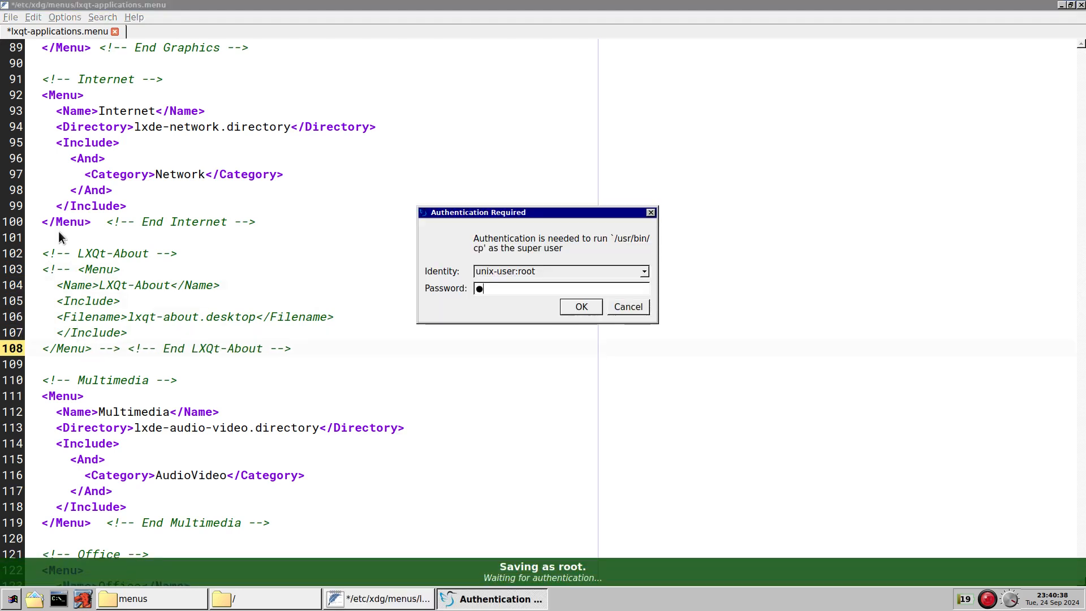
key("Return")
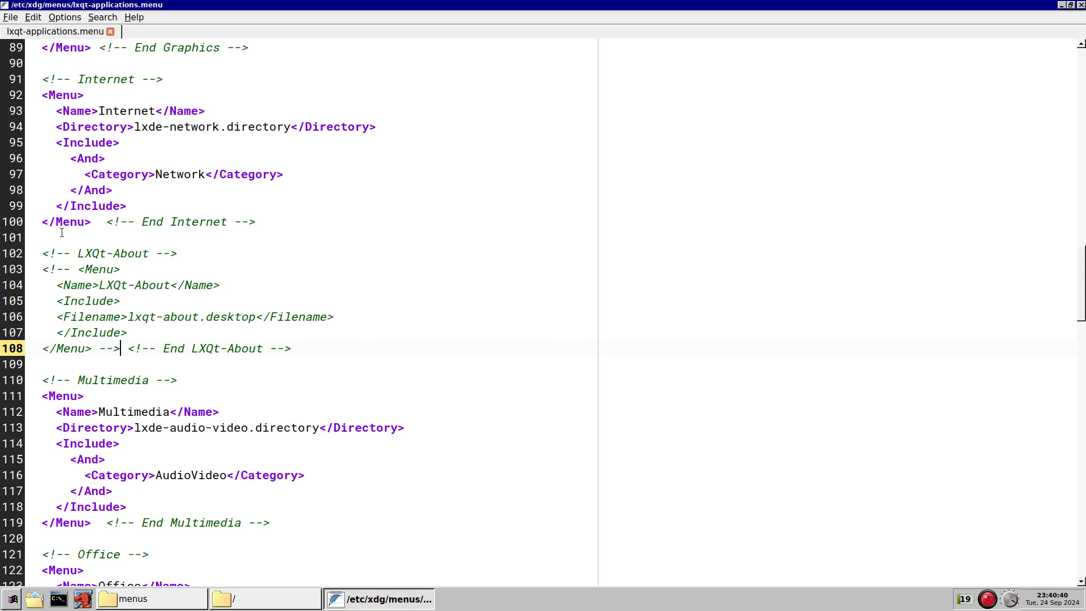
Step: Recheck the start menu and inspect its Other submenu for the About LXQt entry
left_click(9, 601)
left_click(9, 601)
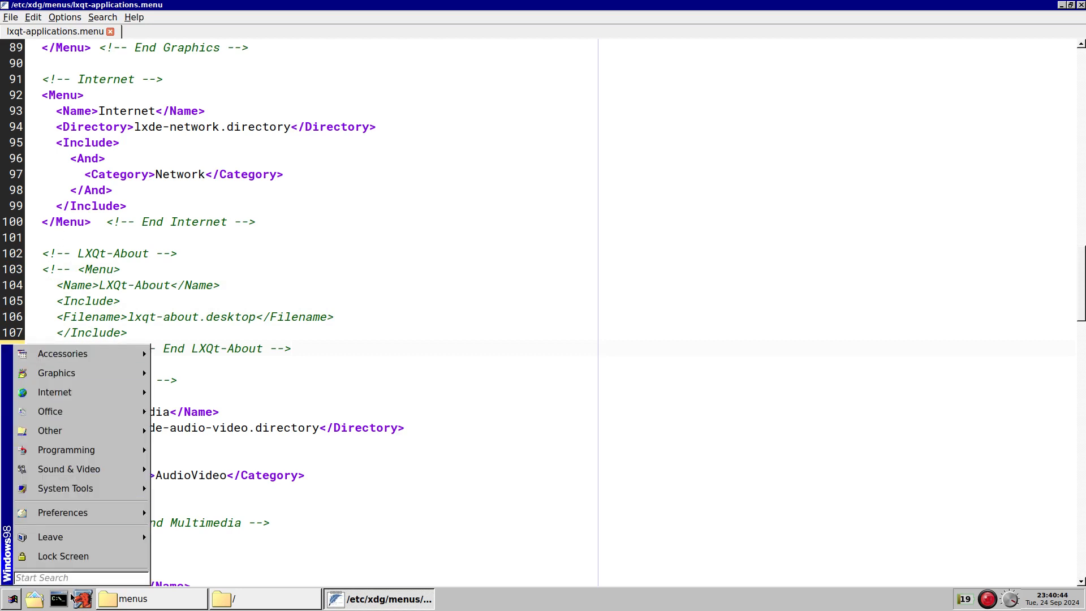
mouse_move(61, 435)
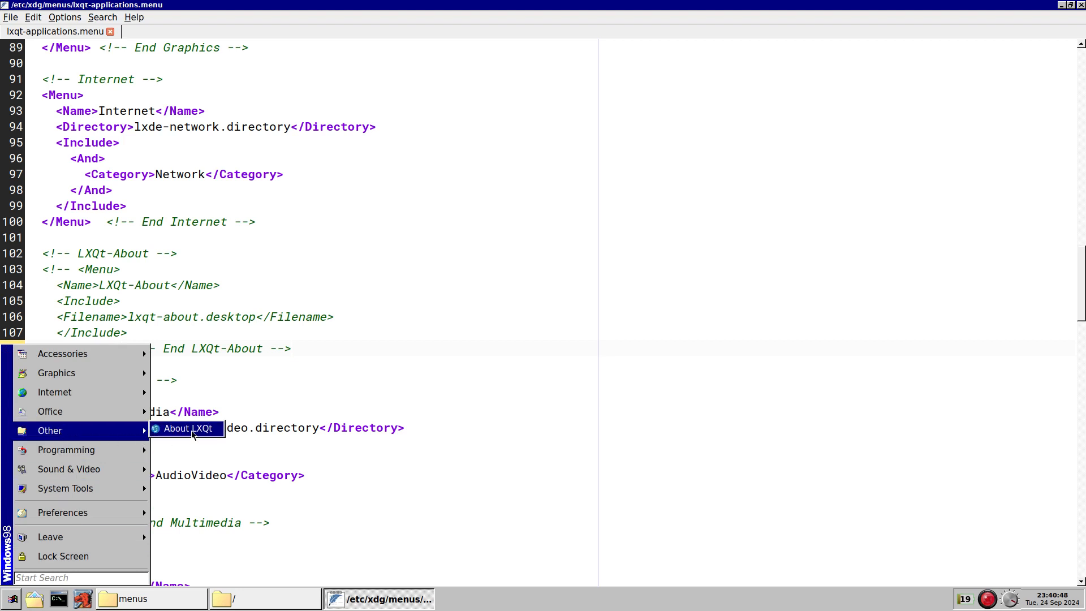
left_click(373, 425)
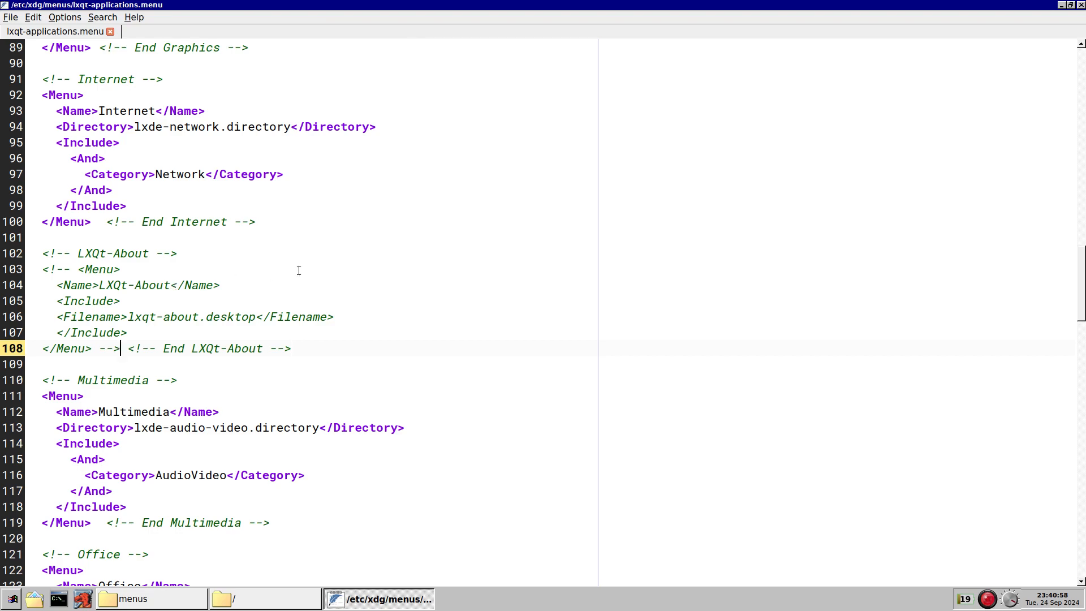
Step: Copy the lxqt-about.desktop exclusion line from the System Tools section to below the Screensaver exclusion in the Other section
scroll(299, 270, "down", 9)
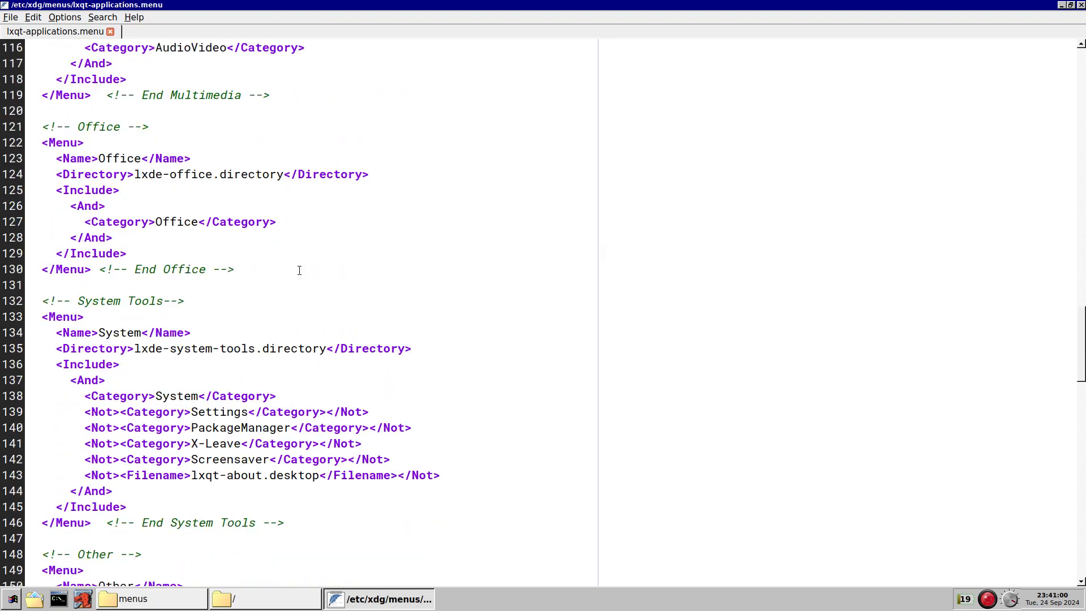
scroll(299, 271, "down", 7)
left_click(86, 220)
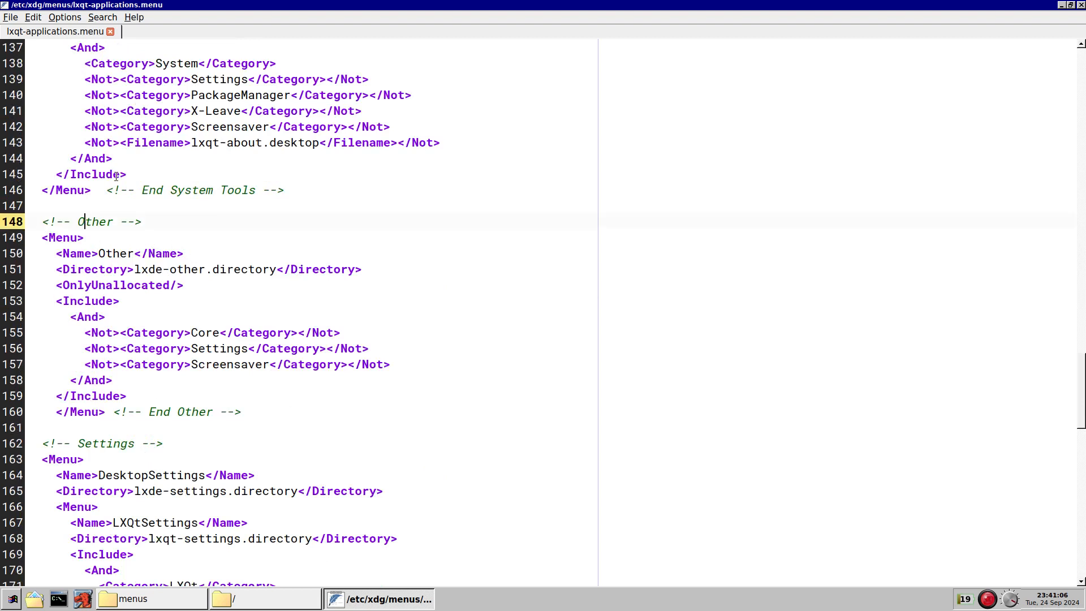
left_click_drag(85, 142, 452, 146)
key("ctrl+c")
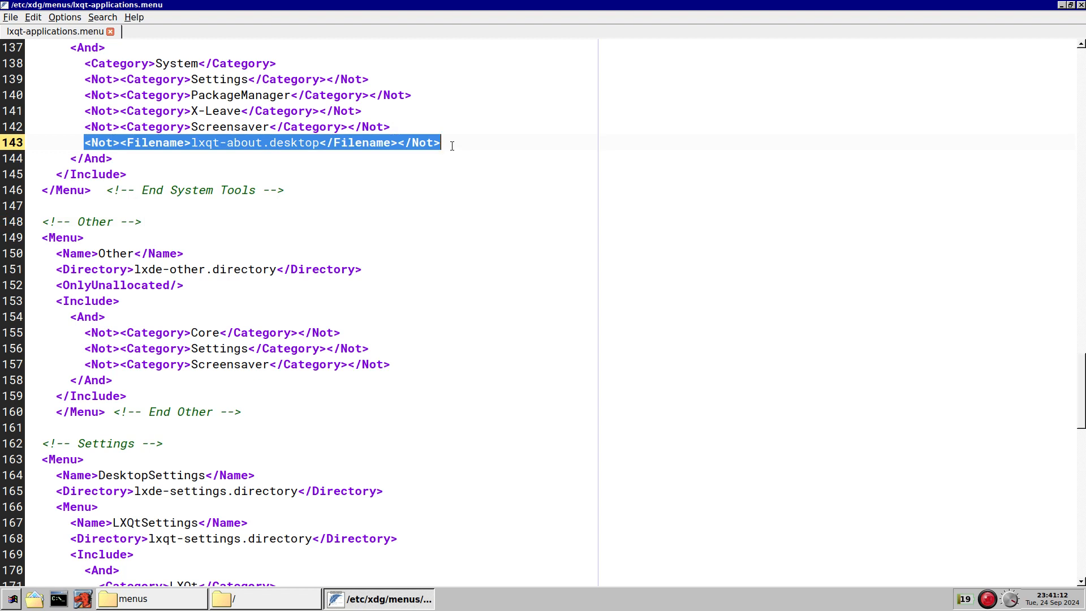
left_click(410, 361)
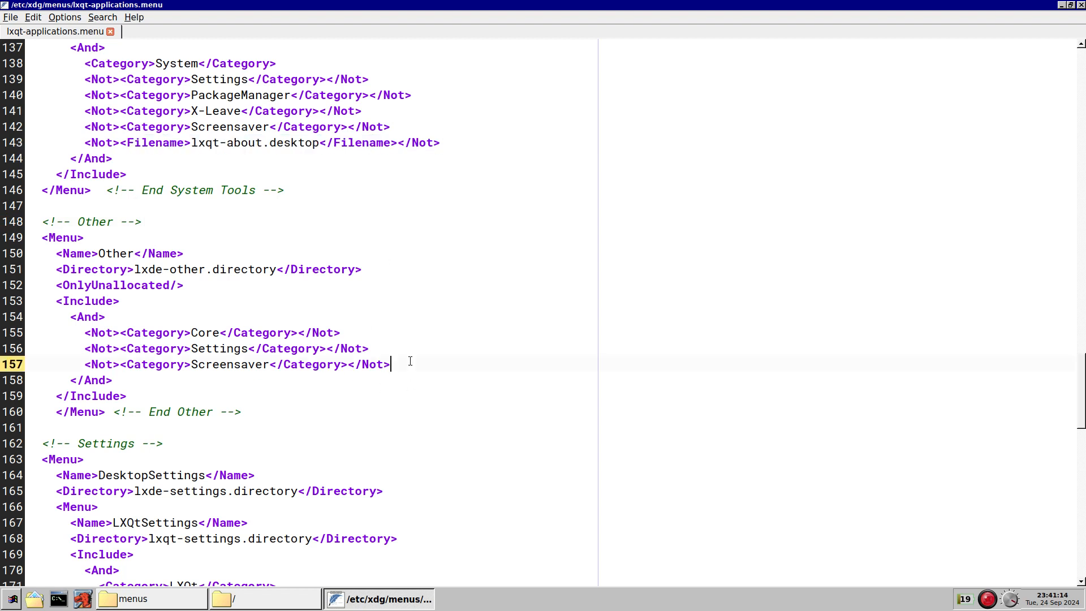
key("Return")
key("ctrl+v")
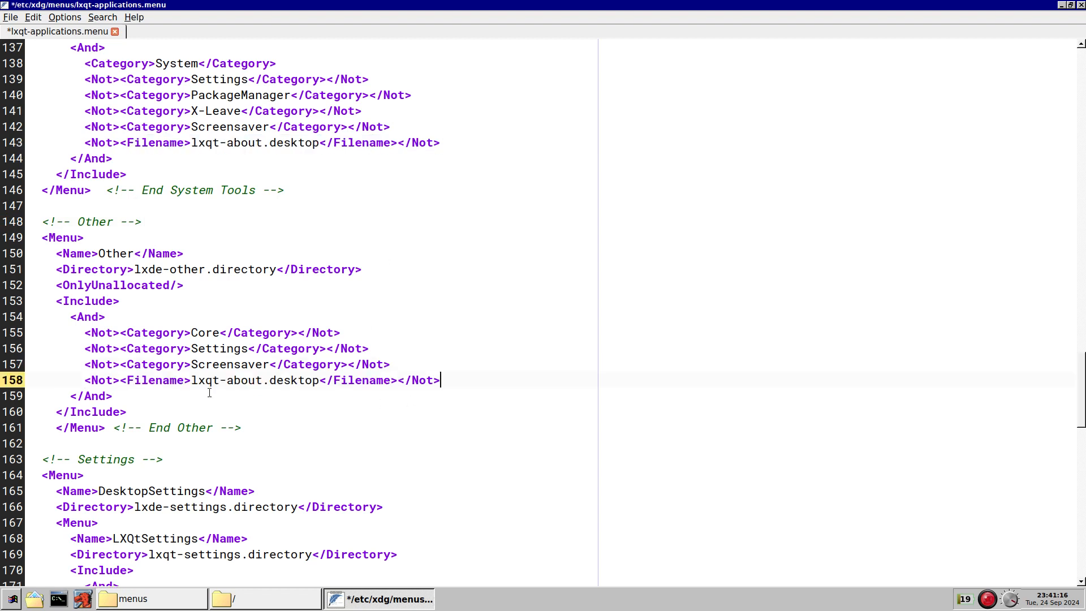
left_click_drag(196, 380, 311, 383)
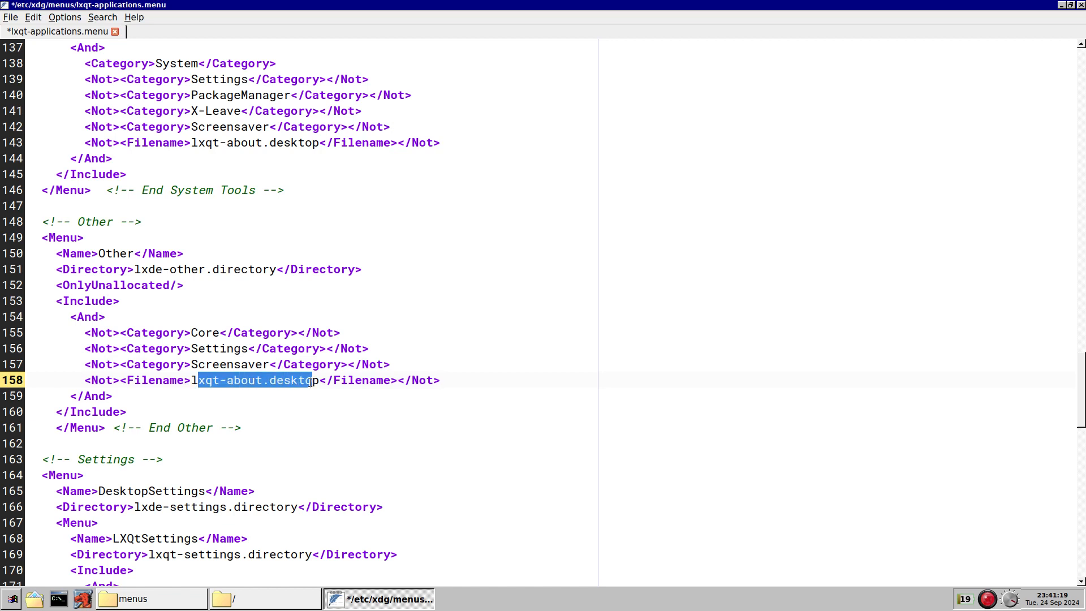
Step: Save the menu file with the new Other exclusion as root, entering the root password
left_click(188, 404)
key("ctrl+s")
type("**")
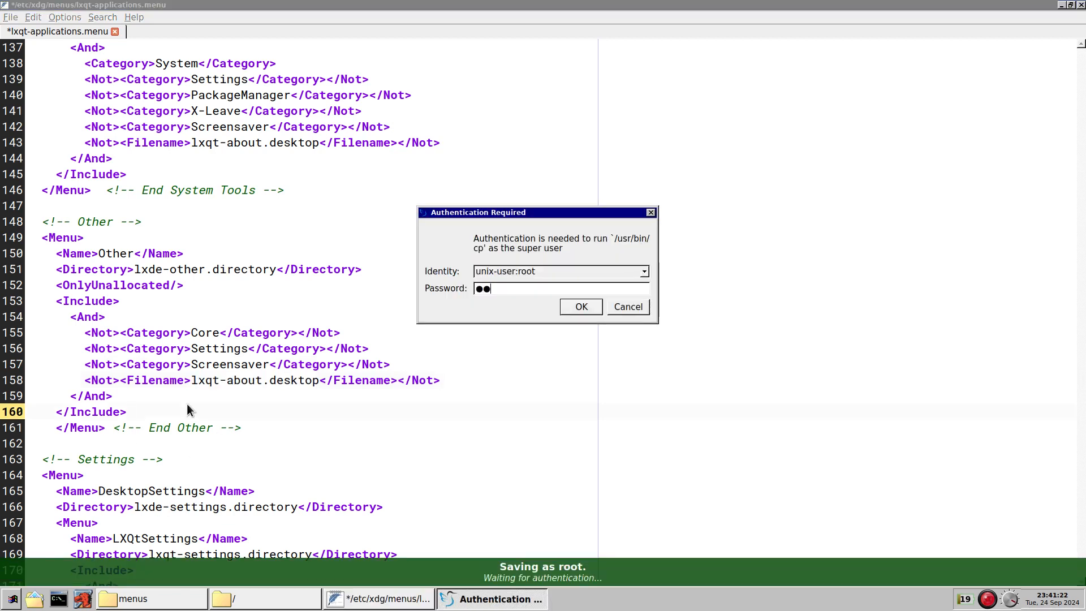
key("BackSpace")
key("BackSpace")
type("********")
key("Return")
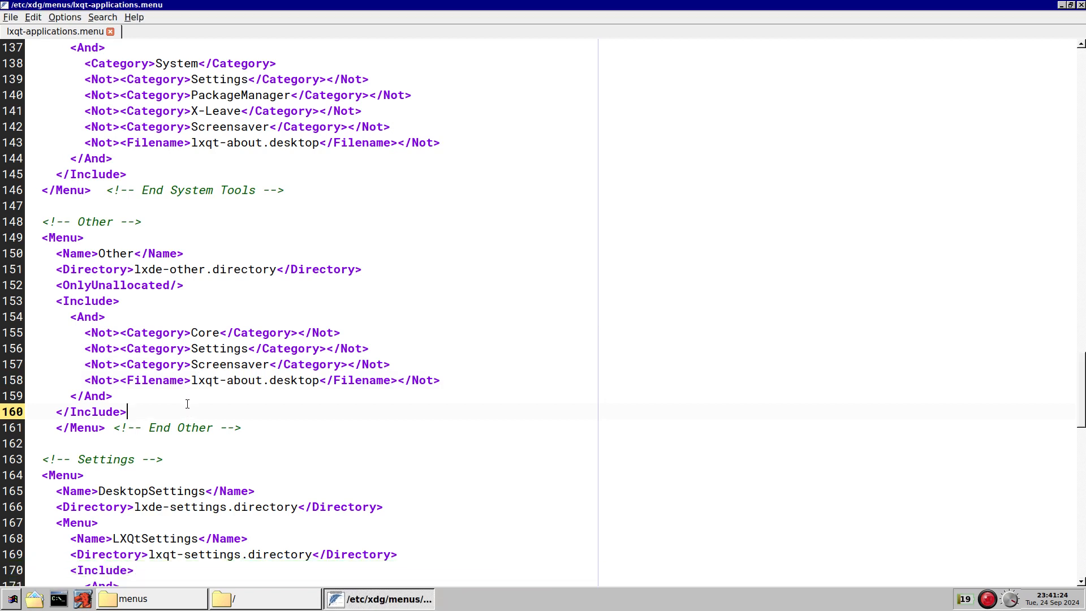
Step: Recheck the start menu for the Other submenu and inspect the Preferences and System Tools submenus, including the QTerminal drop down entry
left_click(12, 599)
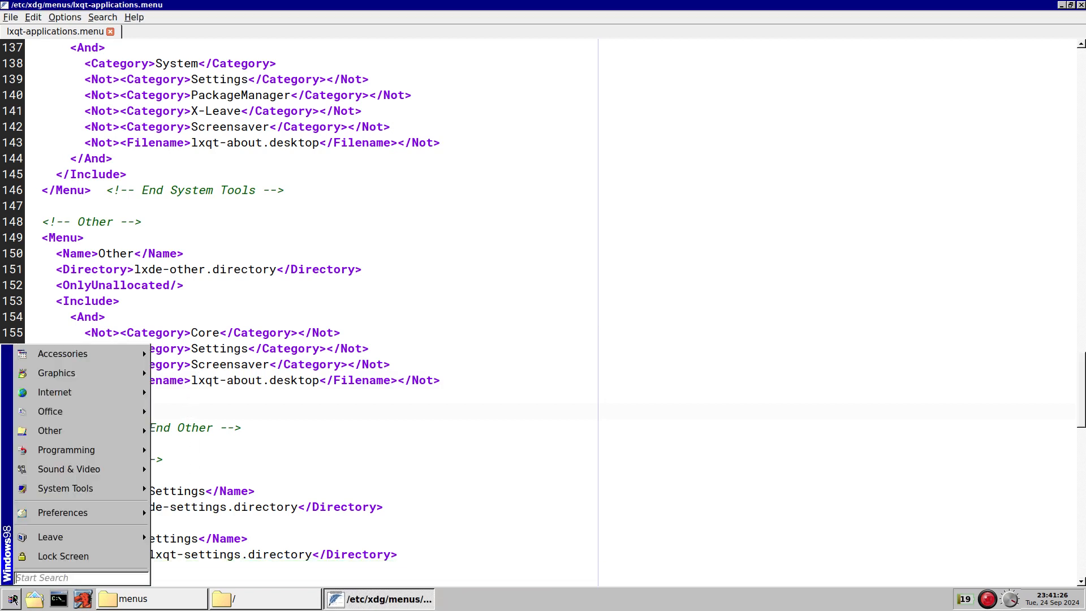
key("Escape")
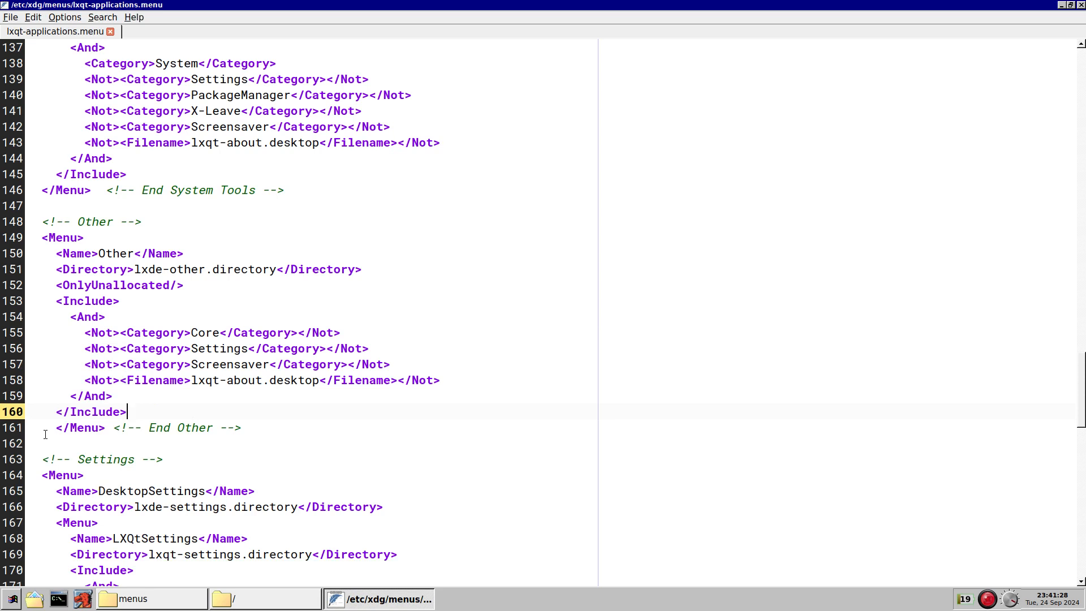
left_click(12, 599)
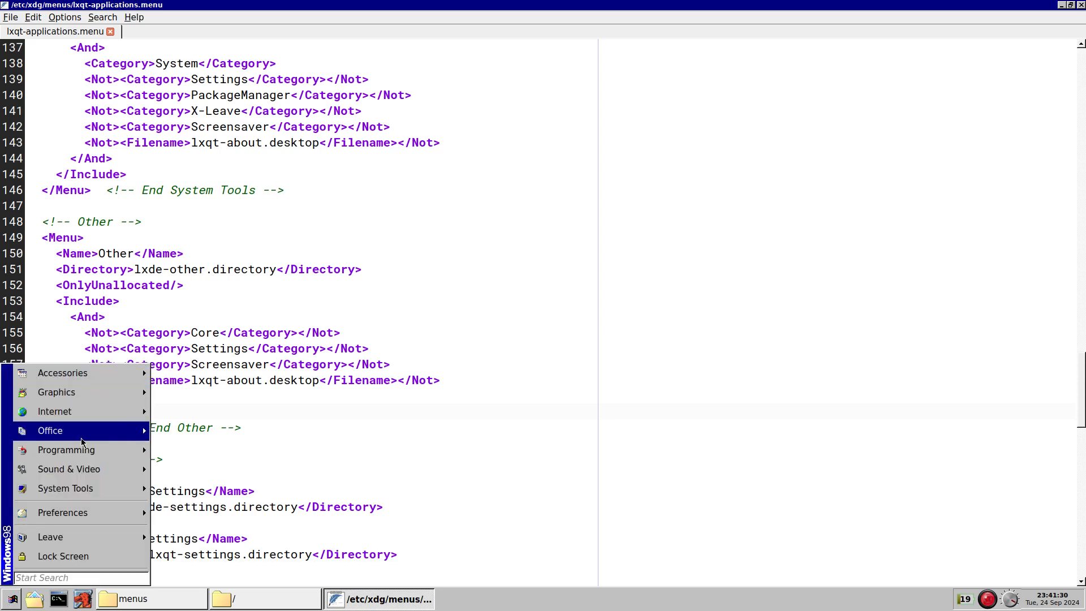
mouse_move(87, 518)
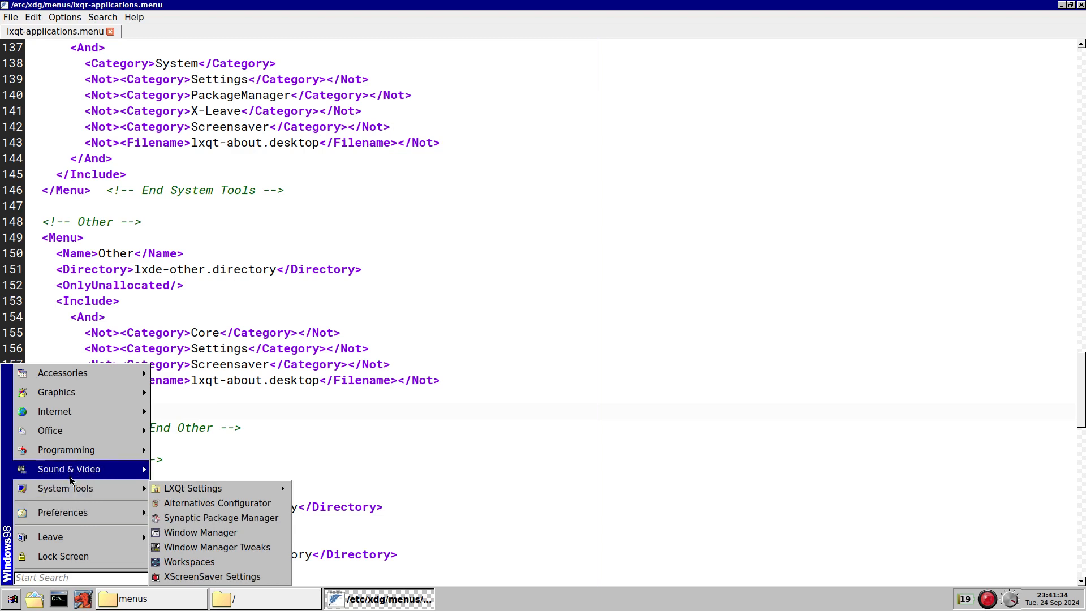
mouse_move(71, 479)
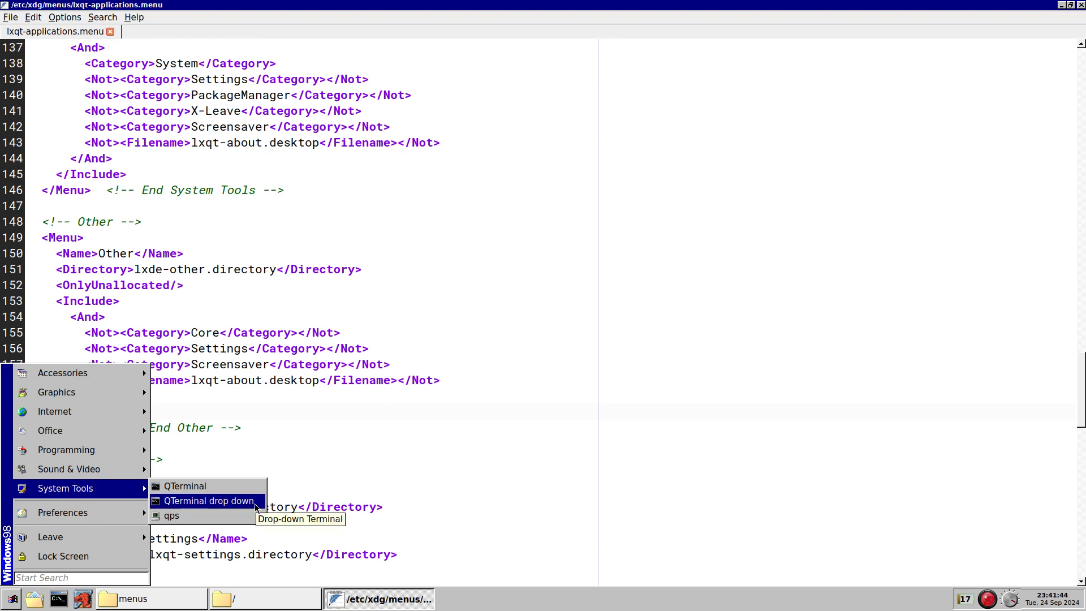
left_click(326, 450)
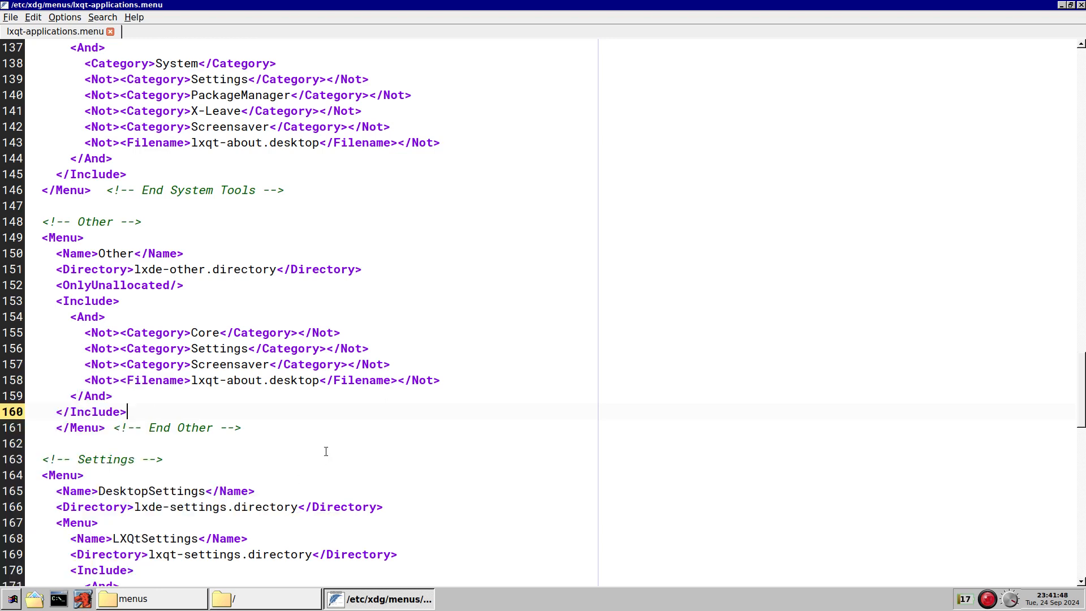
left_click(7, 603)
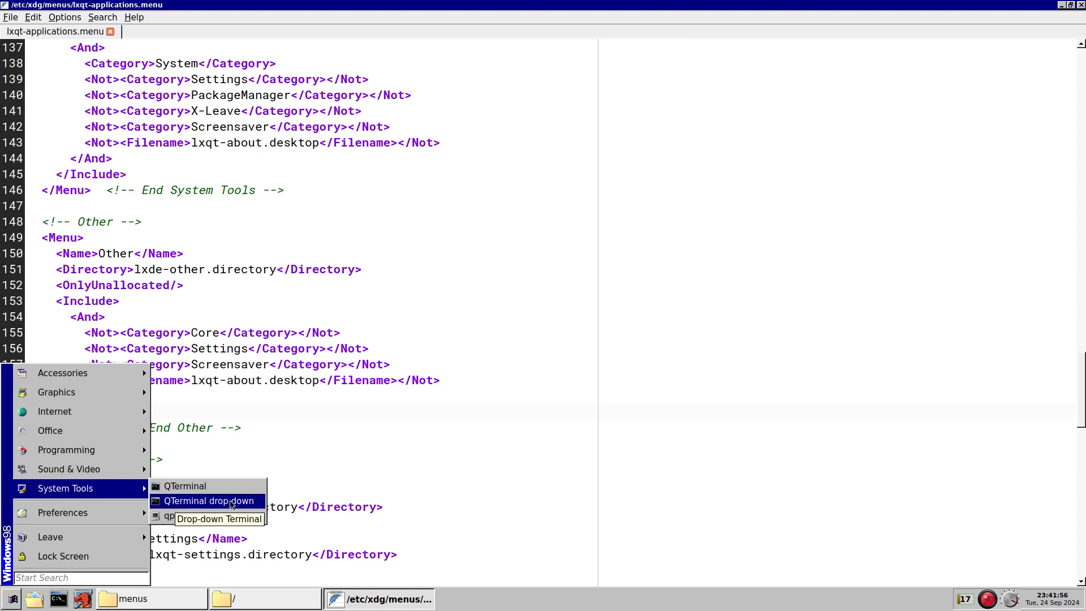
left_click(231, 501)
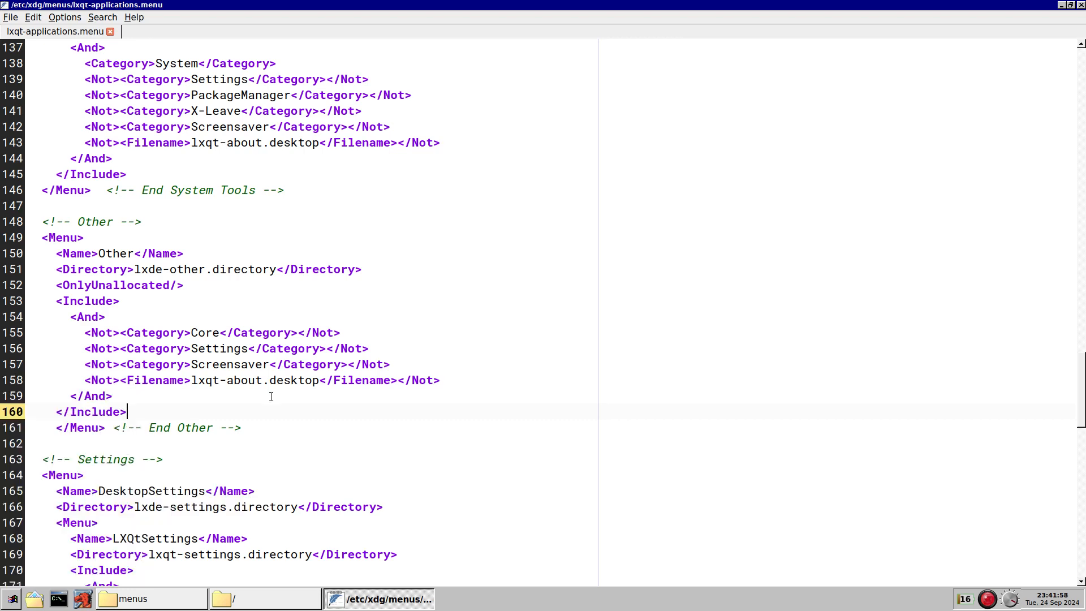
Step: Look through the menu file's sections and locate the lxqt-about.desktop exclusion line in the System Tools block
scroll(272, 396, "down", 2)
scroll(273, 396, "down", 13)
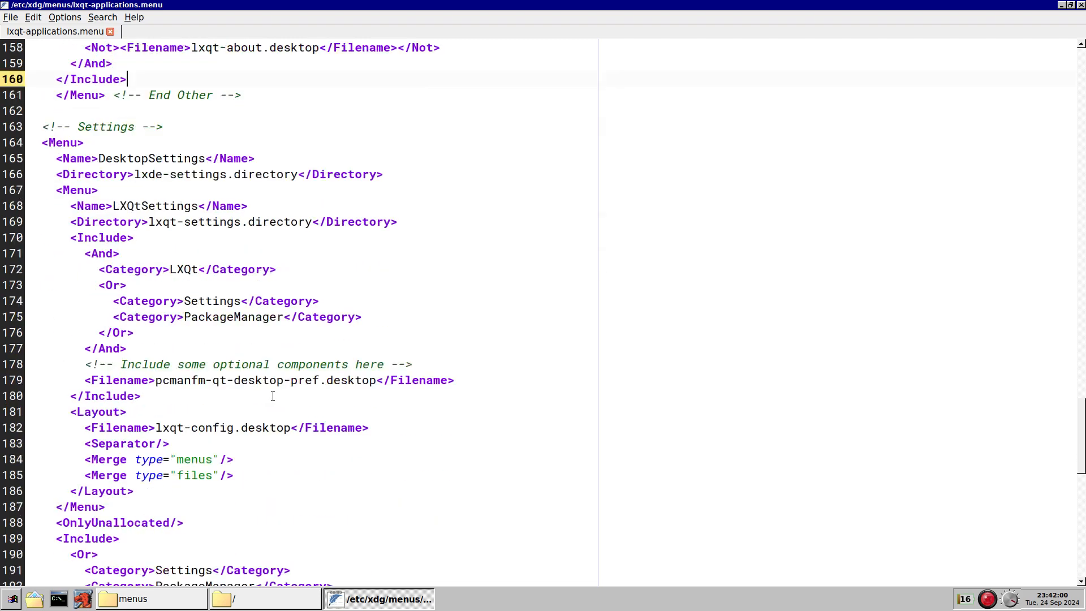
scroll(273, 396, "down", 5)
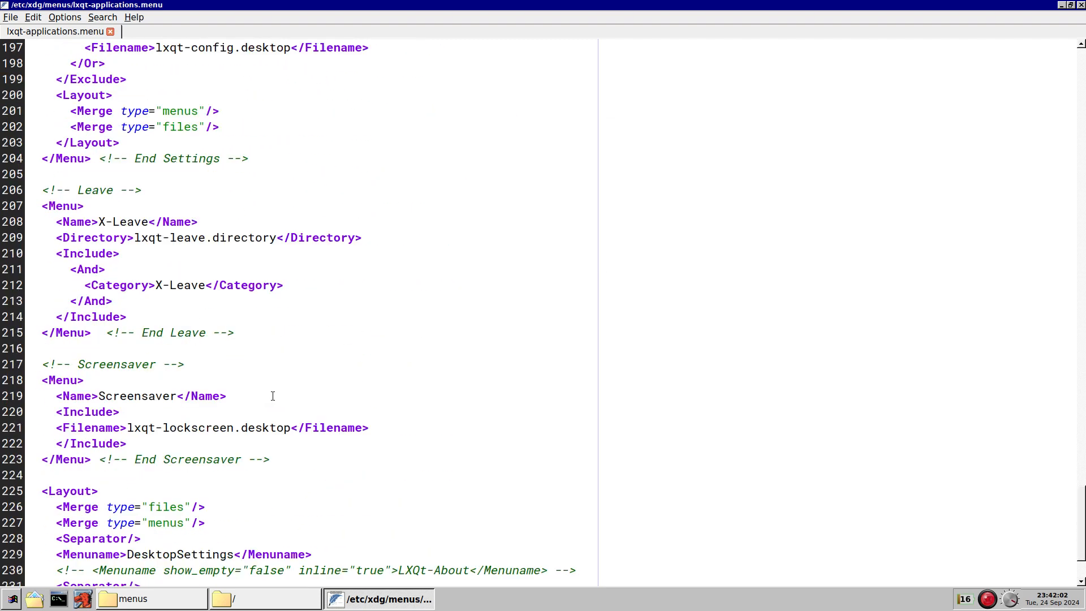
scroll(273, 396, "up", 20)
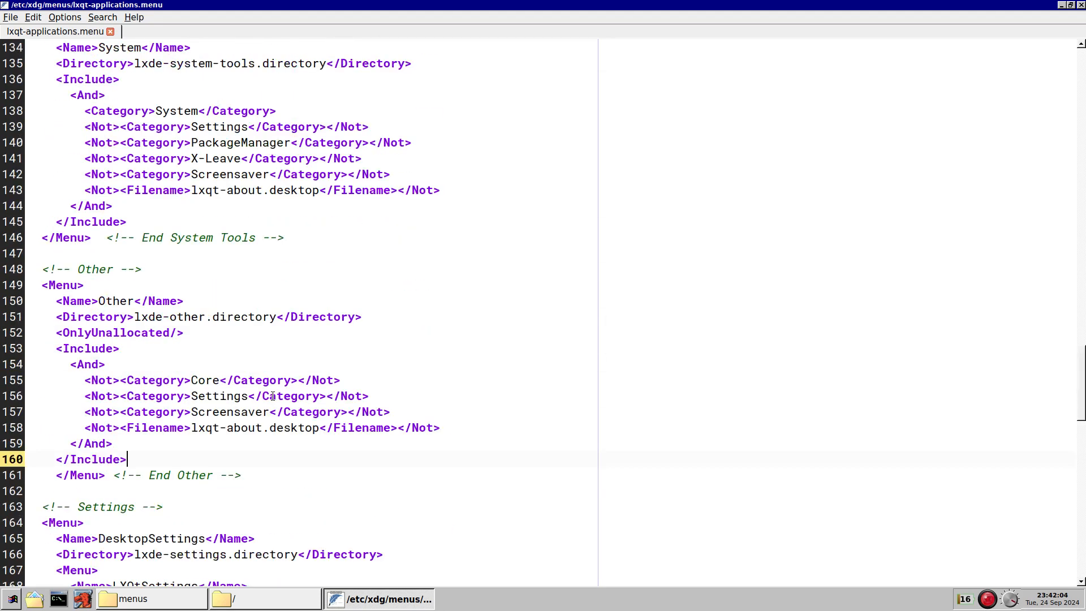
scroll(273, 396, "up", 10)
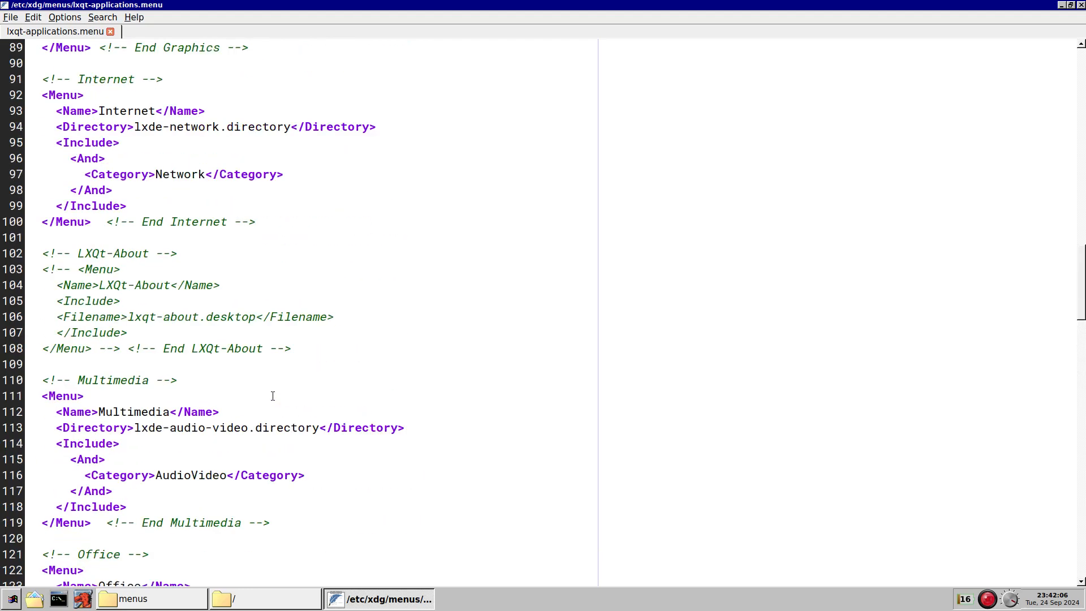
scroll(273, 396, "up", 14)
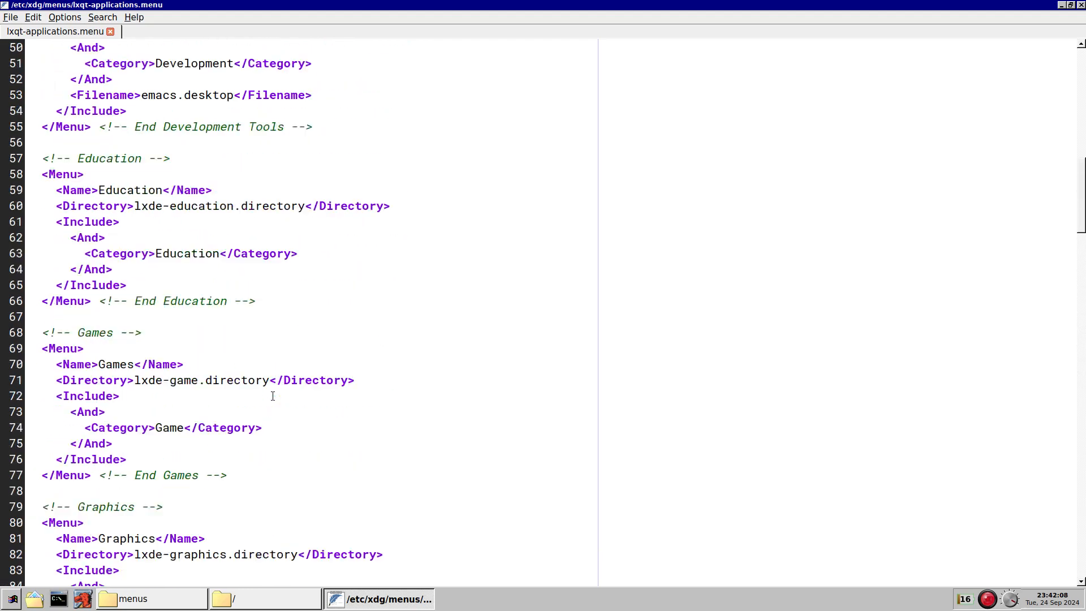
scroll(272, 396, "up", 9)
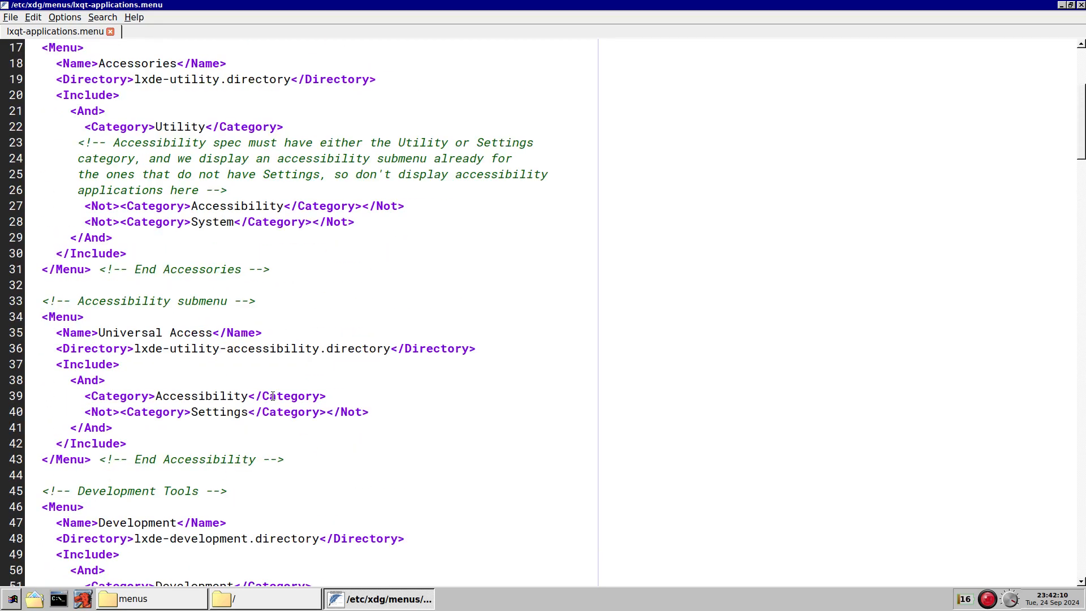
scroll(273, 396, "down", 19)
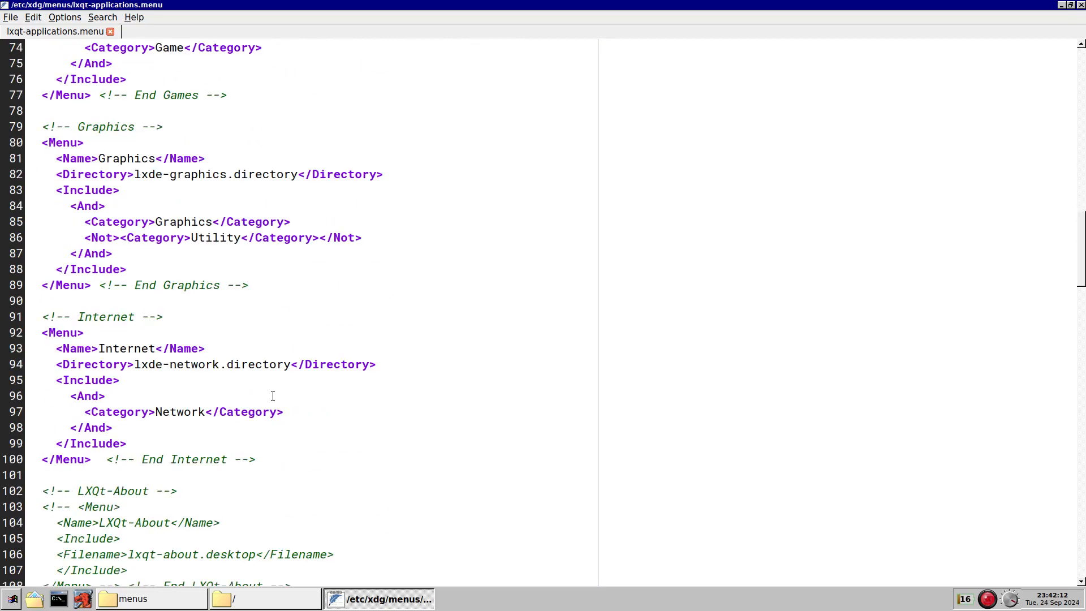
scroll(272, 396, "down", 7)
scroll(273, 396, "down", 7)
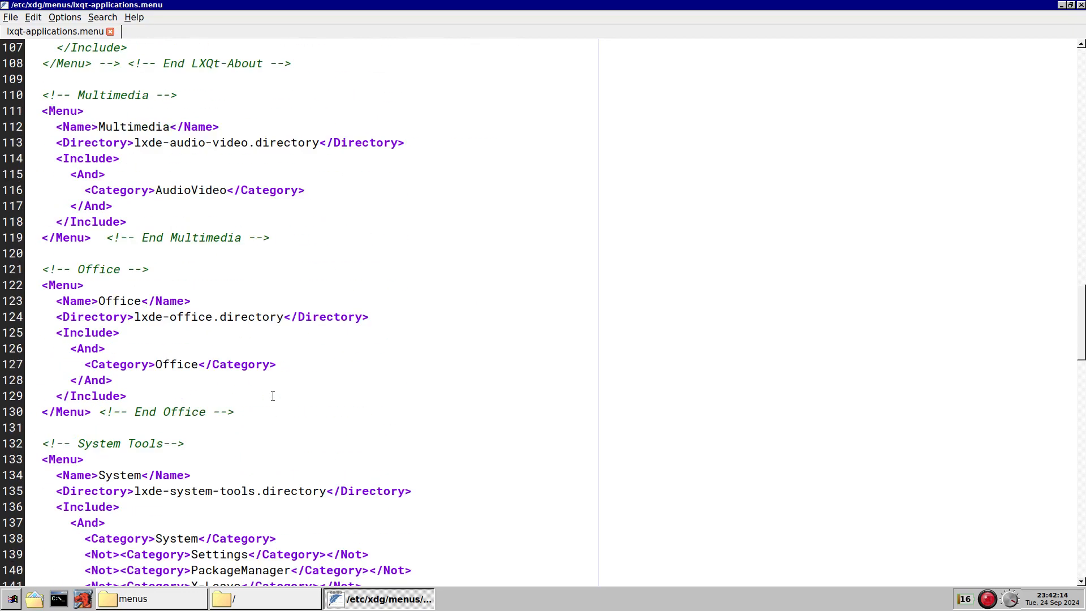
left_click(91, 334)
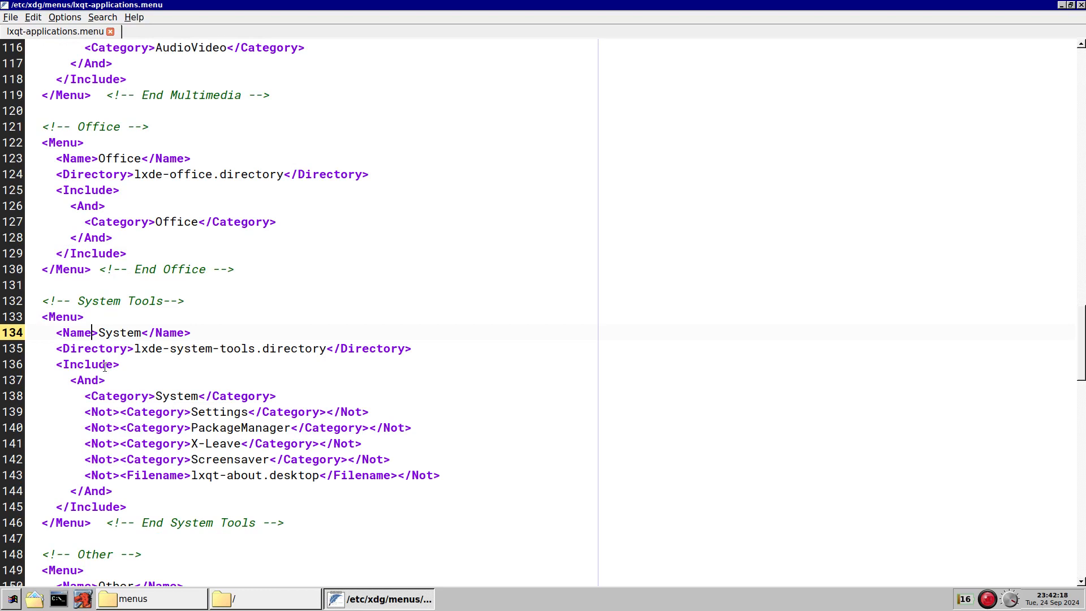
left_click_drag(84, 475, 448, 469)
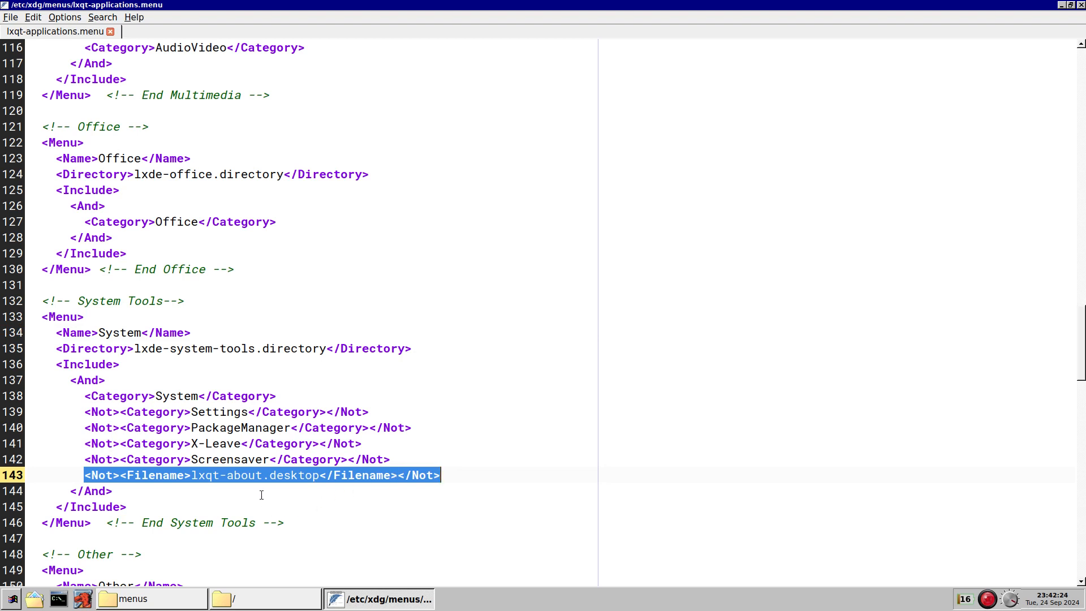
Step: Switch to the file manager, browse to /usr/share/applications and find the file name of the drop-down terminal's desktop entry
left_click(257, 599)
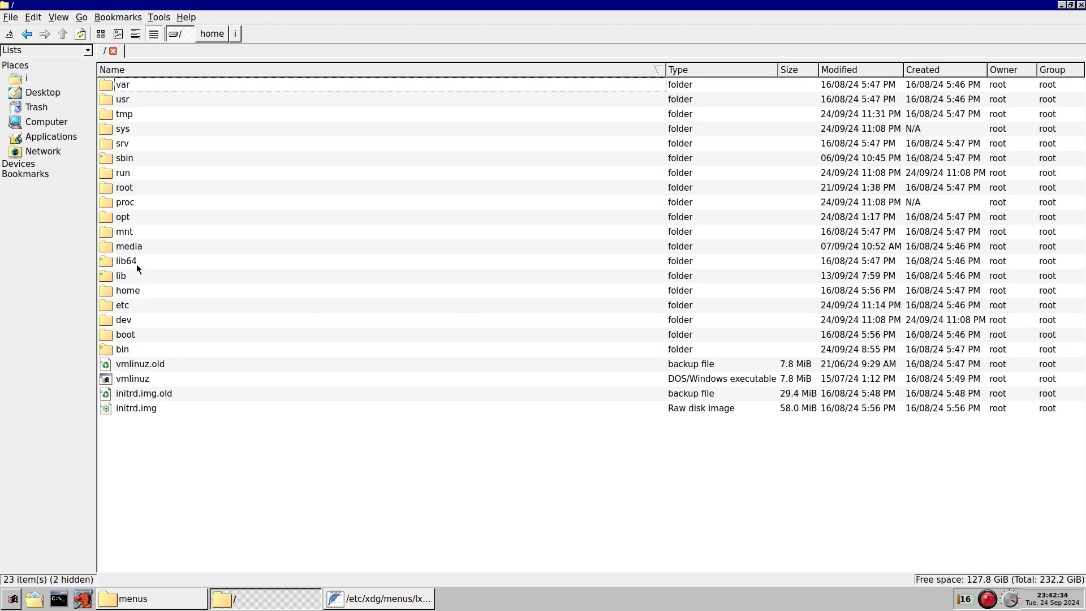
left_click(145, 244)
type("u")
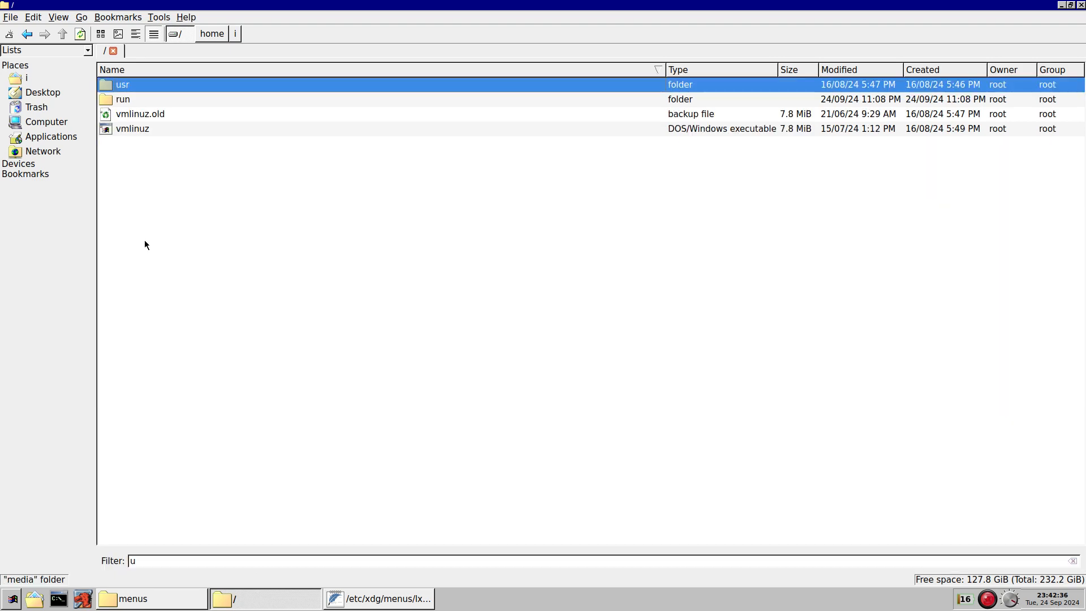
key("Return")
type("sh")
key("Return")
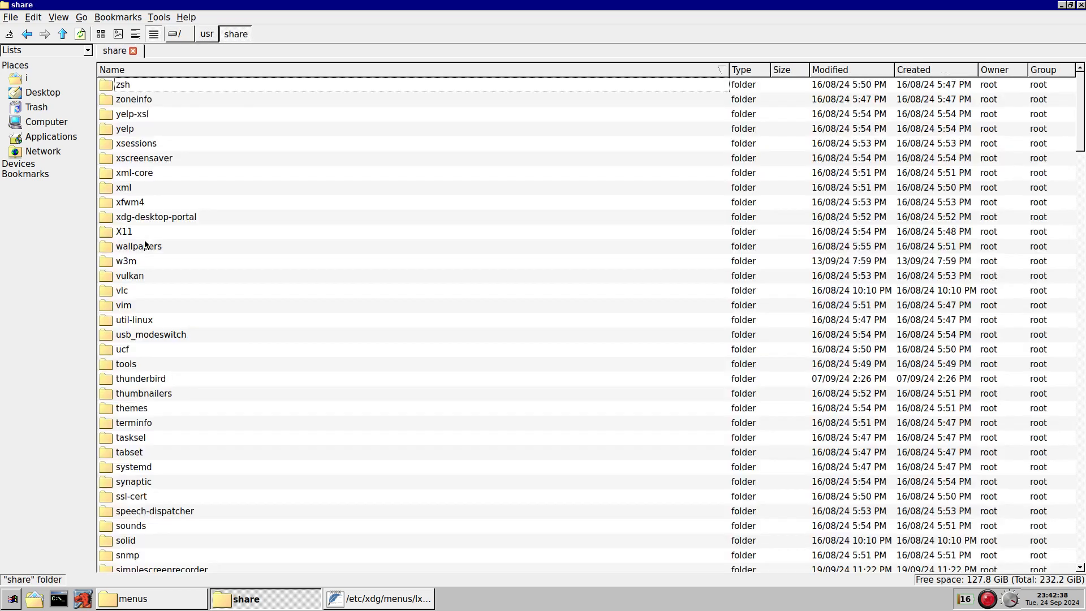
type("appl")
key("Return")
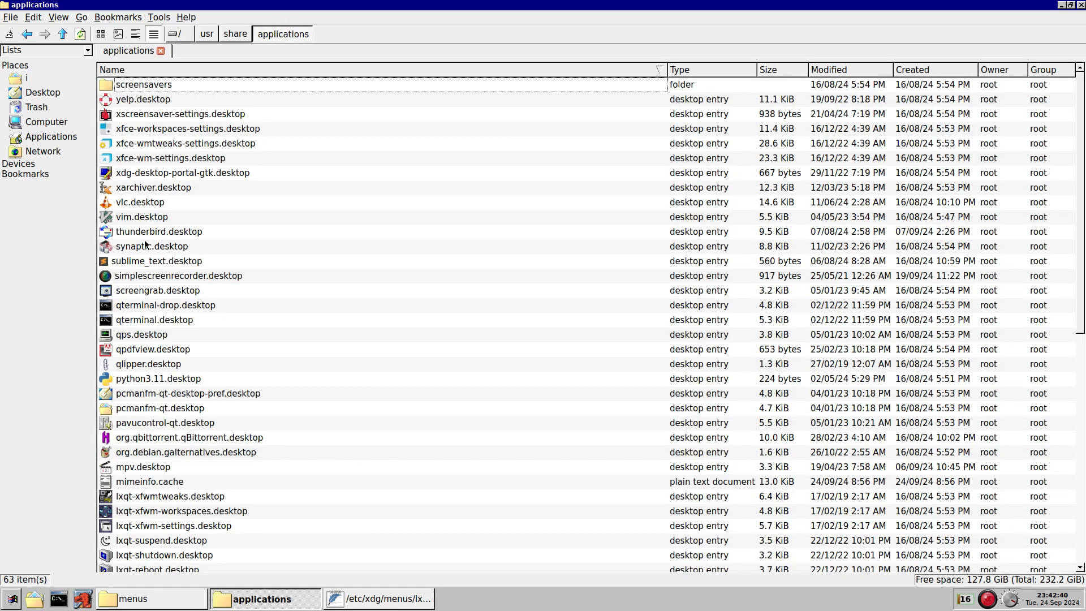
left_click(161, 310)
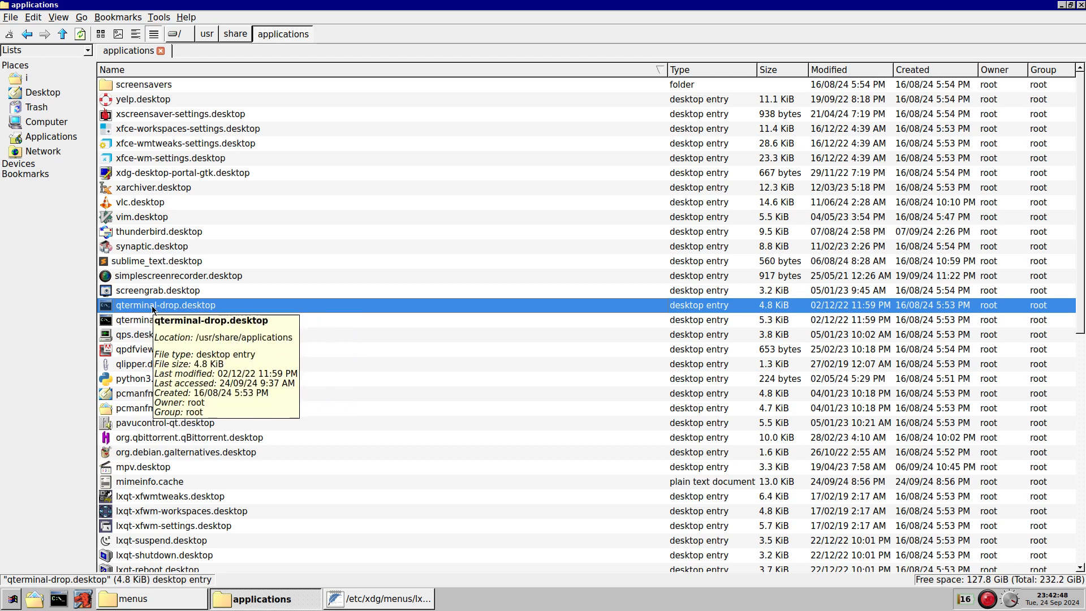
Step: Back in the menu file, add a Not Filename exclusion for qterminal-drop.desktop below the lxqt-about.desktop one in System Tools
left_click(373, 600)
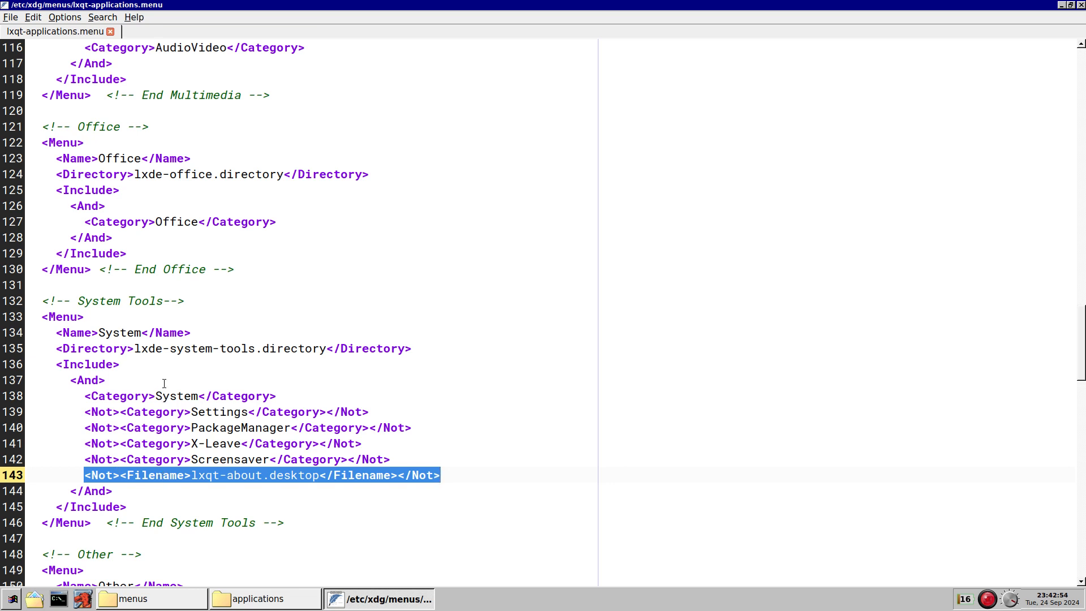
left_click(465, 477)
key("Return")
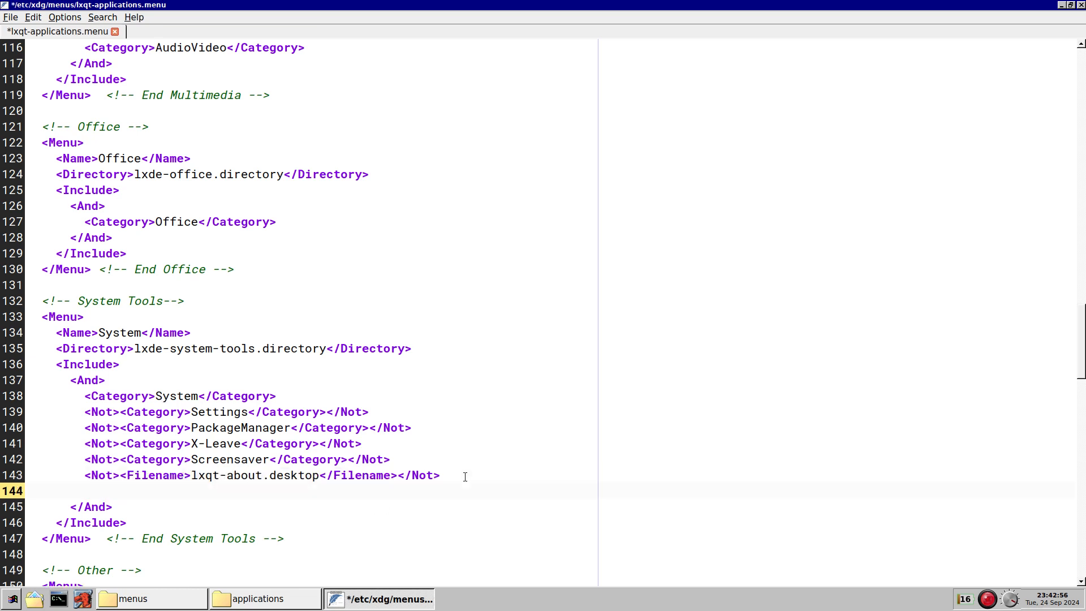
type("<Not><Filename>lxqt-about.desktop</Filename></Not>")
left_click_drag(191, 491, 262, 487)
type("qterm")
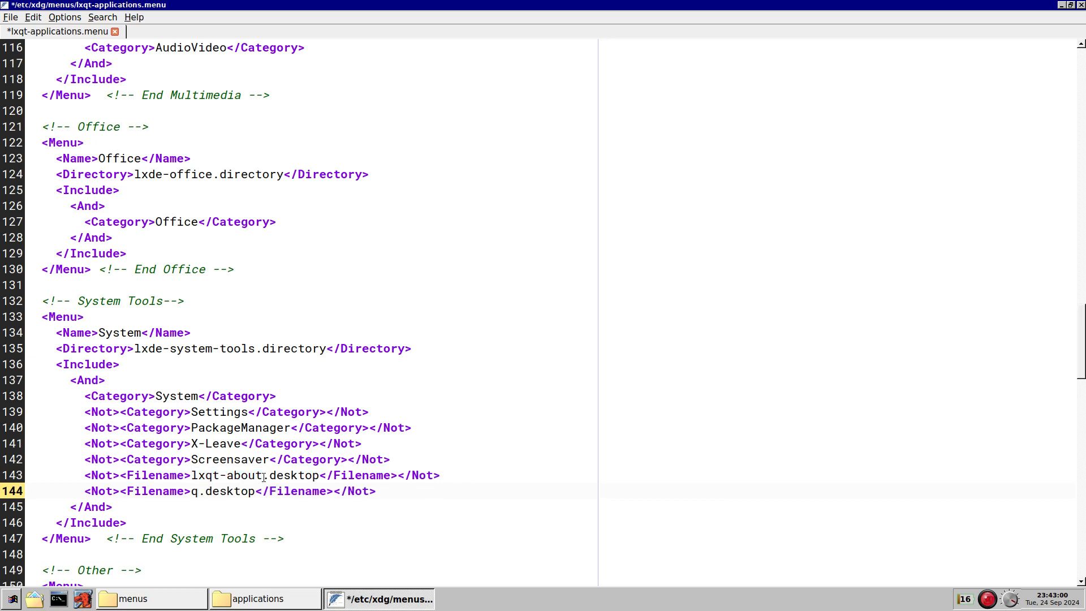
type("inal-drop")
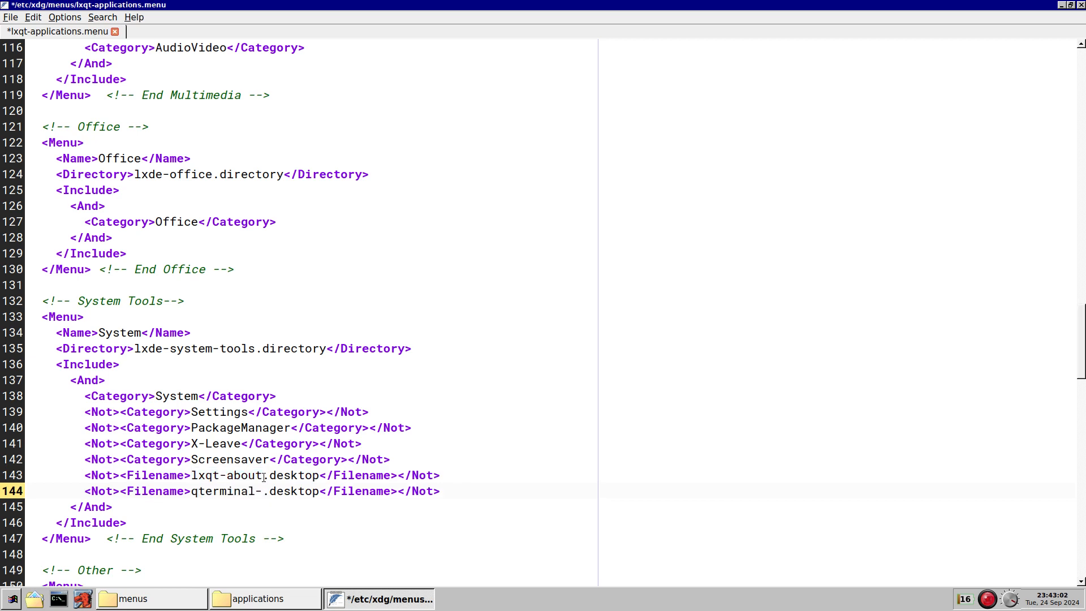
Step: Save the edited menu file as root, entering the root password in the authentication dialog
key("ctrl+s")
type("********")
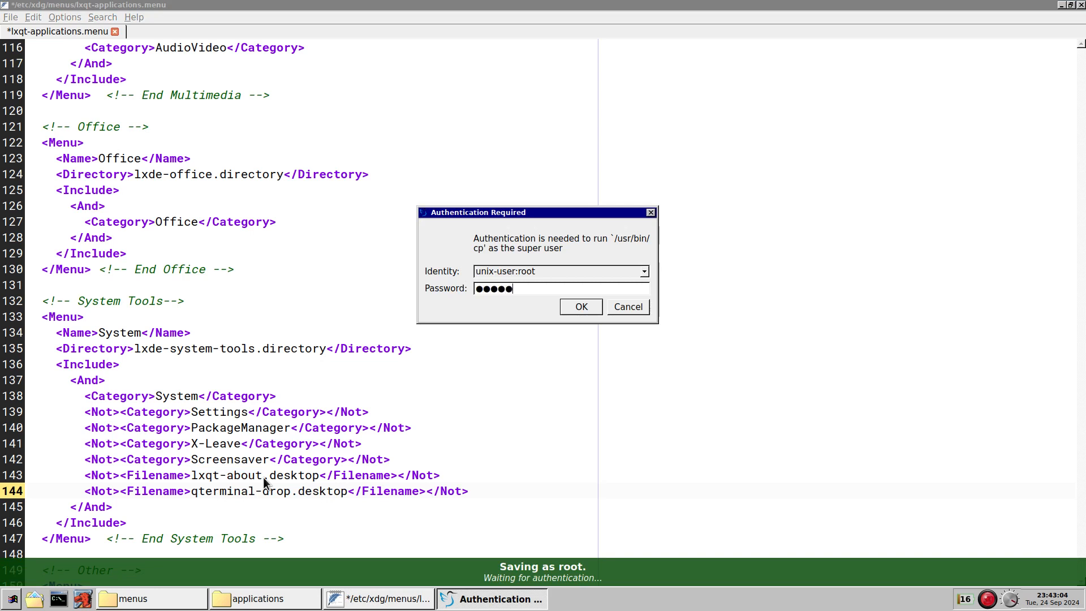
key("Return")
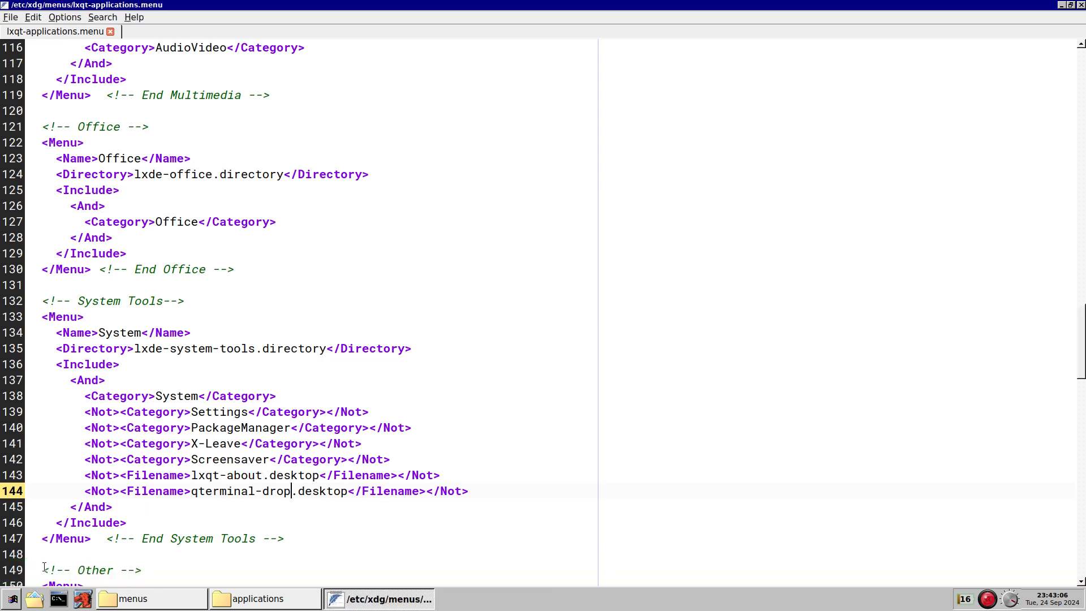
Step: Reopen the start menu and check the System Tools, Accessories and Preferences submenus, then close it
left_click(14, 598)
left_click(14, 598)
left_click(13, 598)
mouse_move(75, 490)
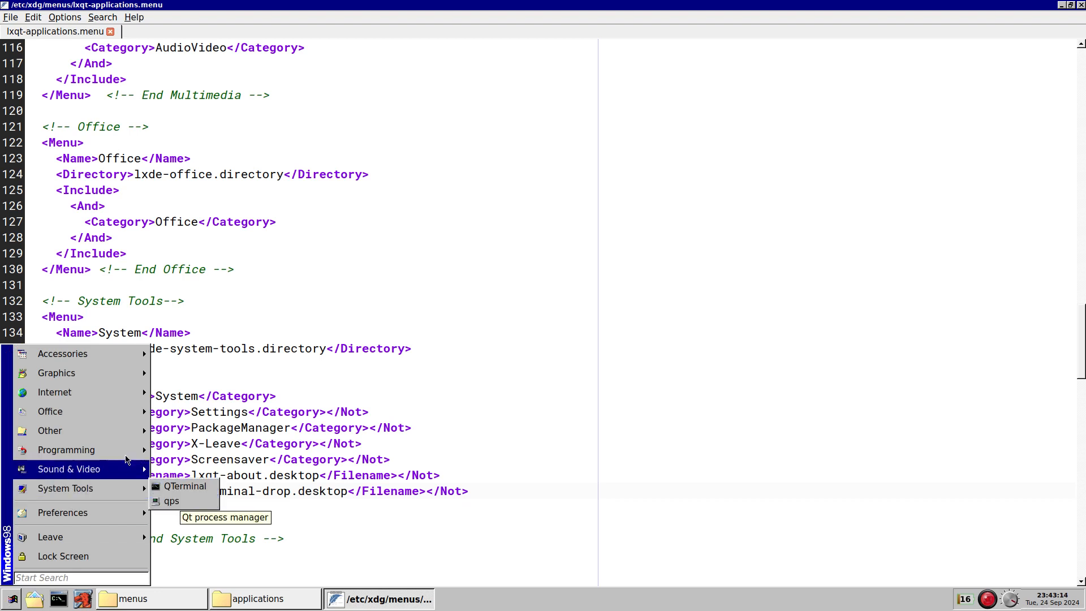
mouse_move(116, 355)
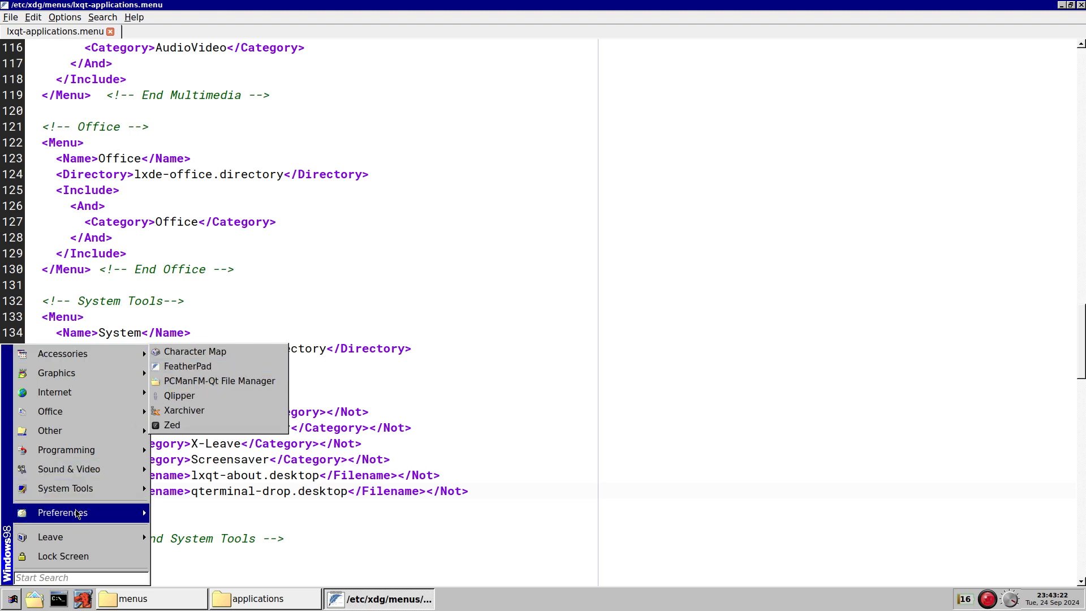
mouse_move(76, 511)
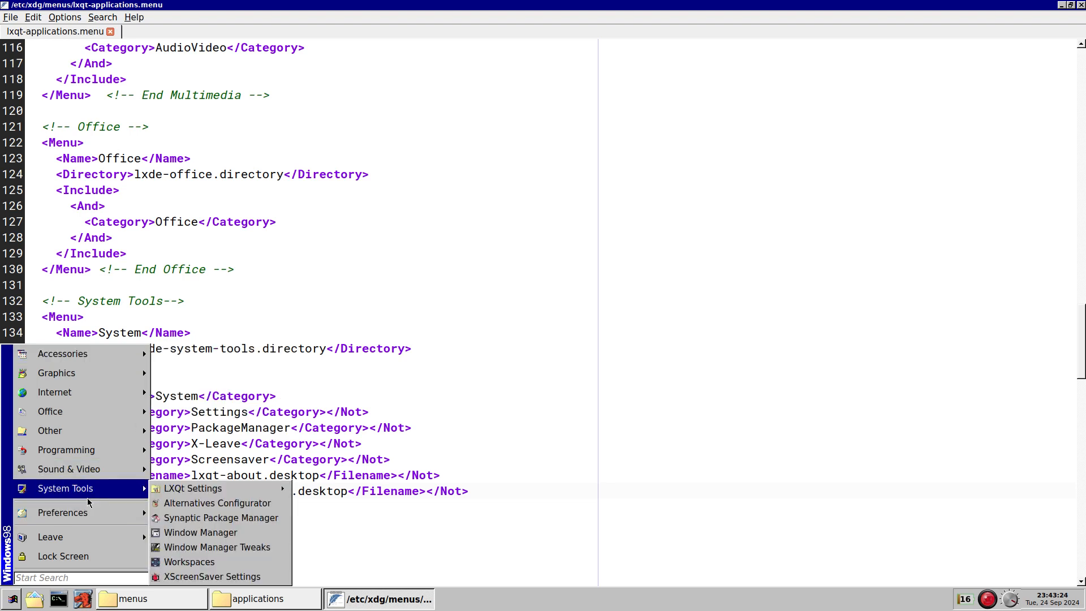
left_click(365, 464)
Step: In the Layout block, add an uncommented copy of the LXQt-About Menuname entry below the commented line and change its name to FeatherPad
scroll(365, 464, "down", 20)
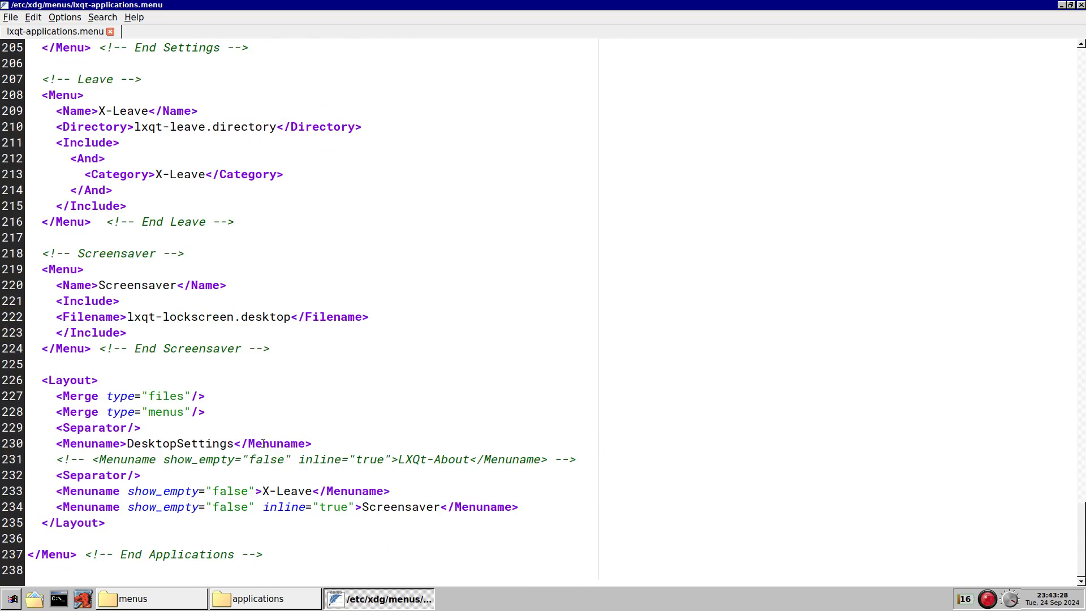
left_click_drag(97, 457, 220, 457)
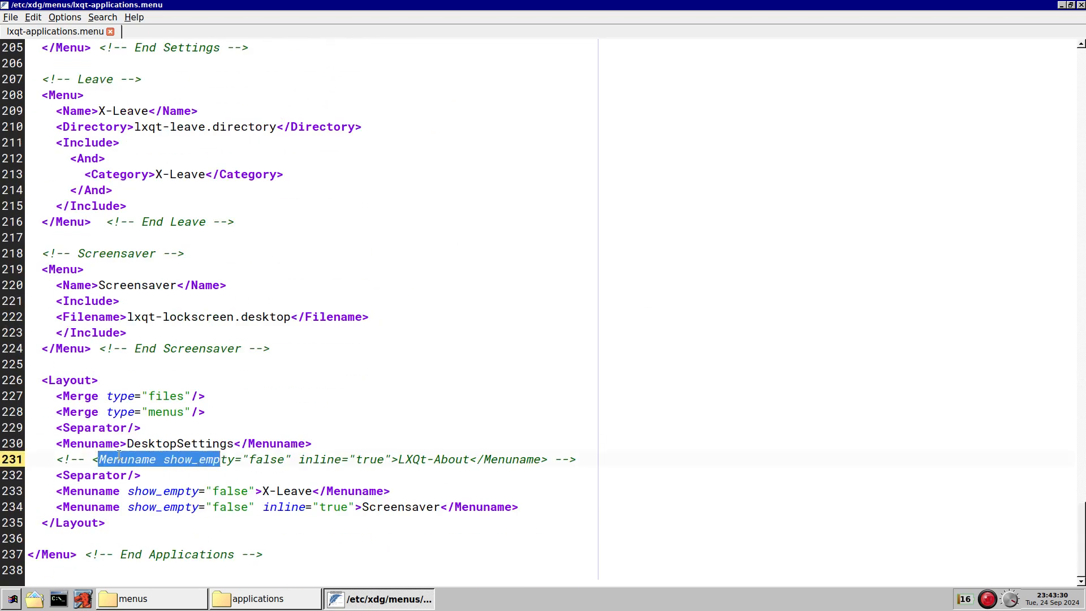
left_click(91, 463)
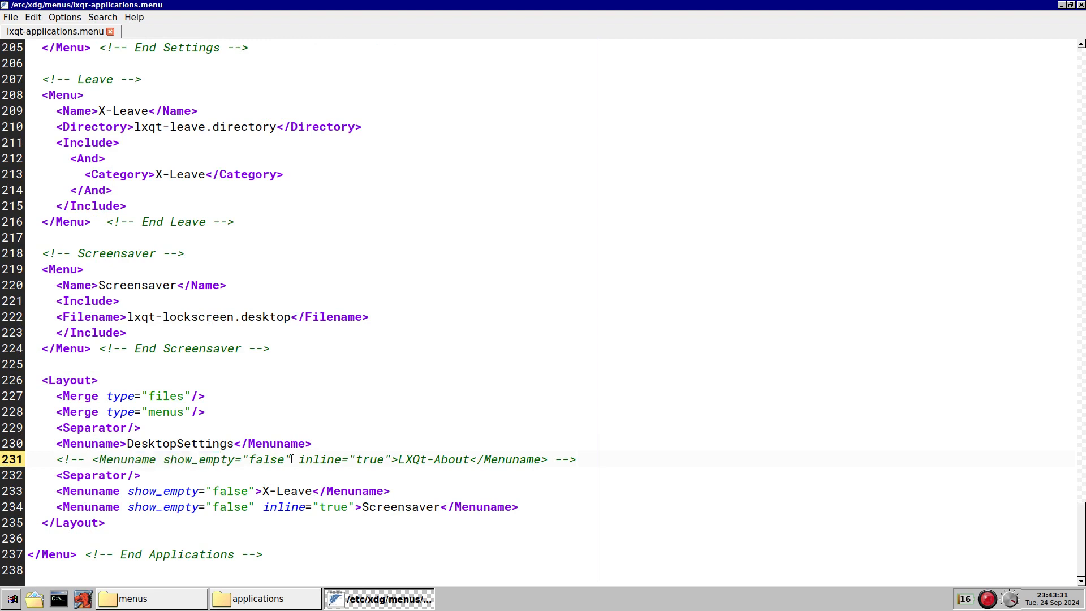
left_click(547, 459, "shift")
key("ctrl+c")
key("End")
key("Return")
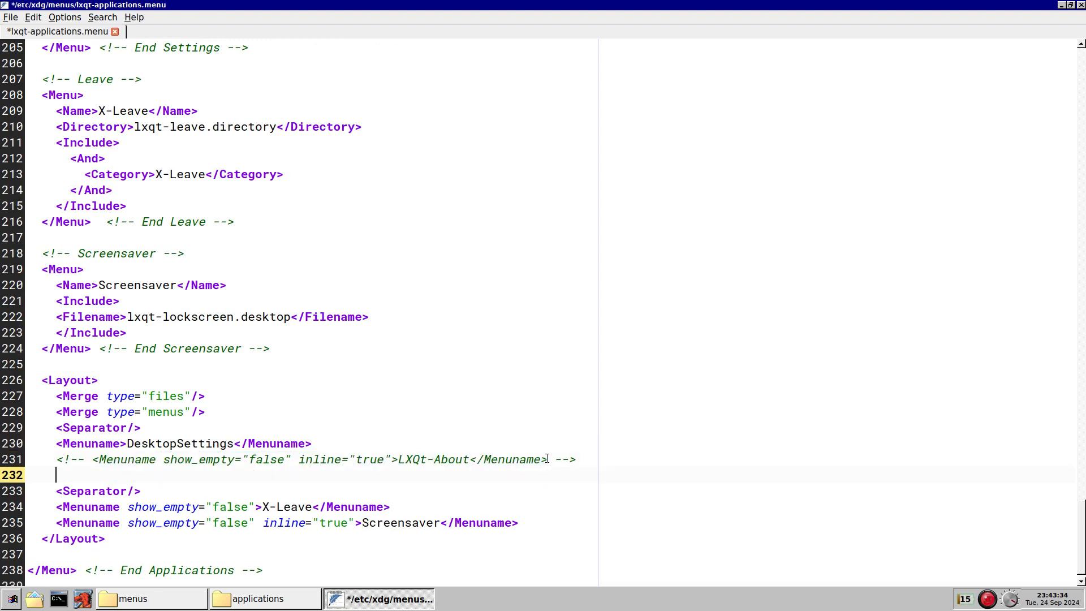
key("ctrl+v")
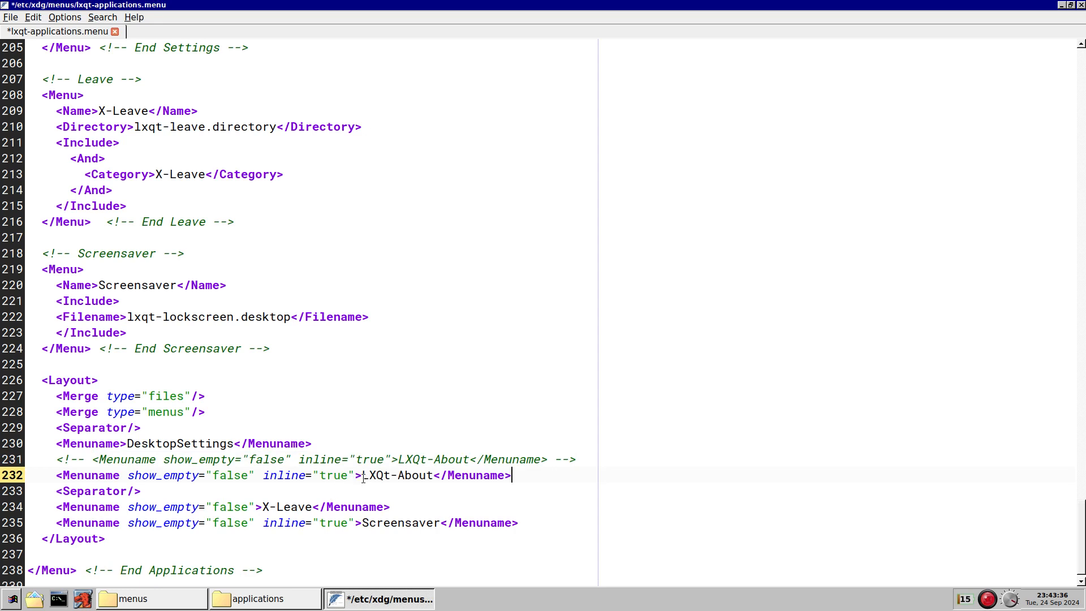
left_click_drag(364, 480, 433, 479)
type("F")
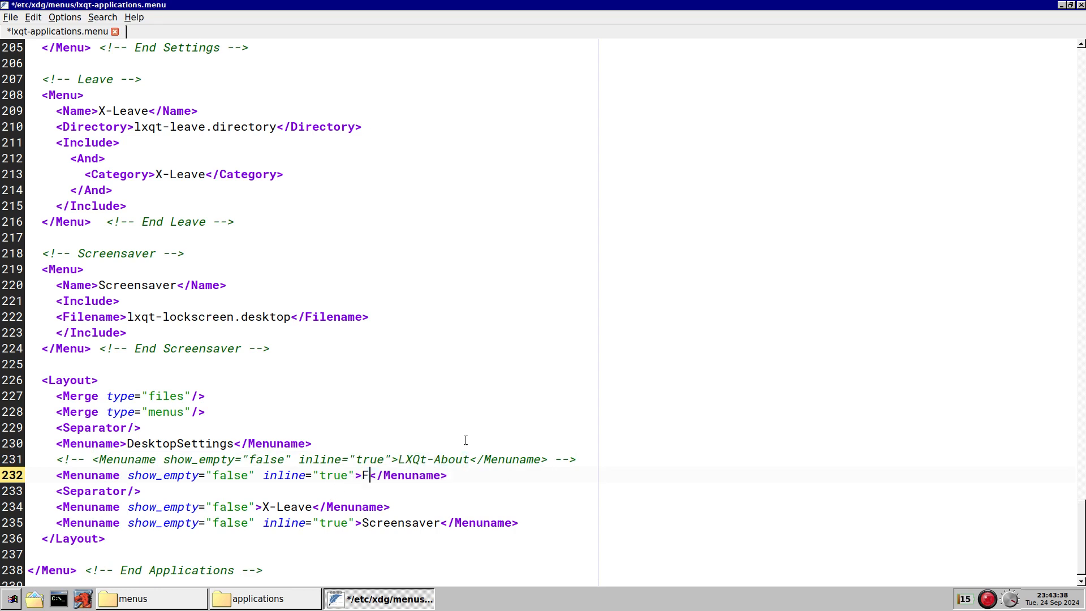
type("eatherPad")
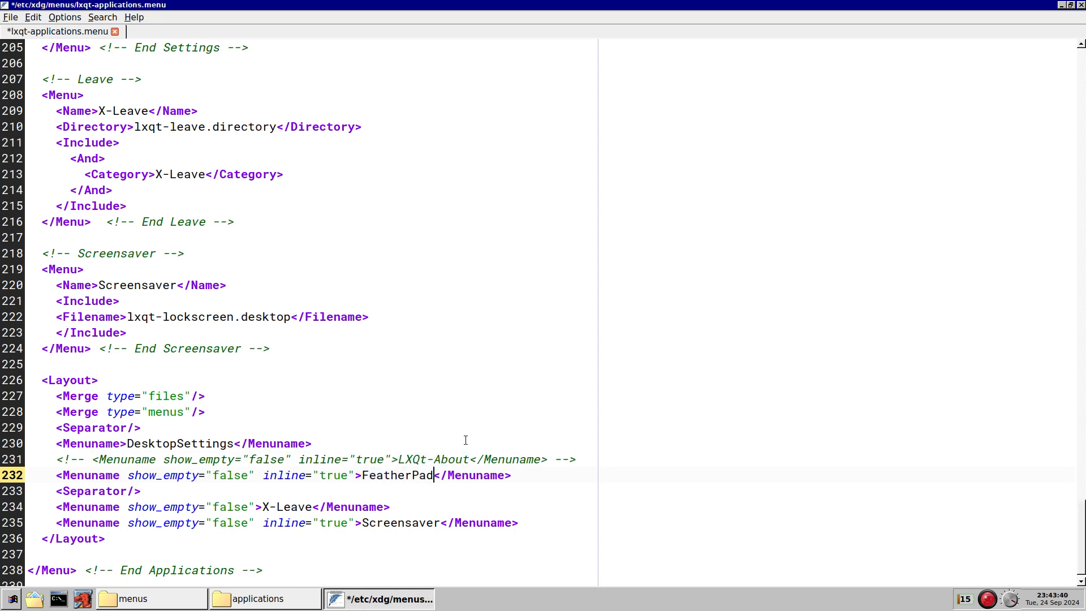
Step: Save the menu file with the root password and check the start menu for a FeatherPad entry
key("ctrl+s")
type("******")
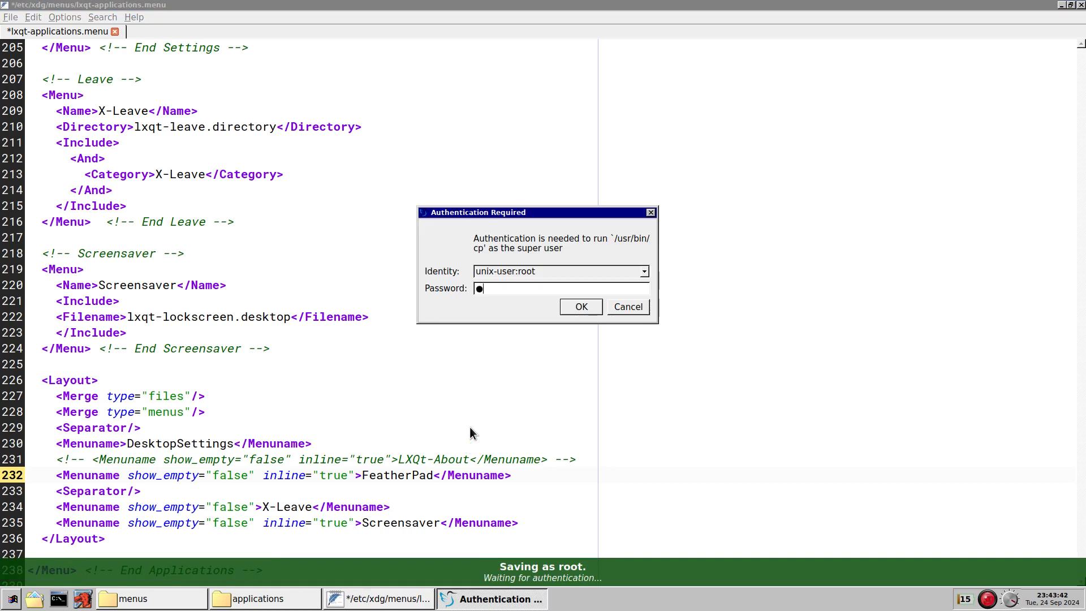
key("Return")
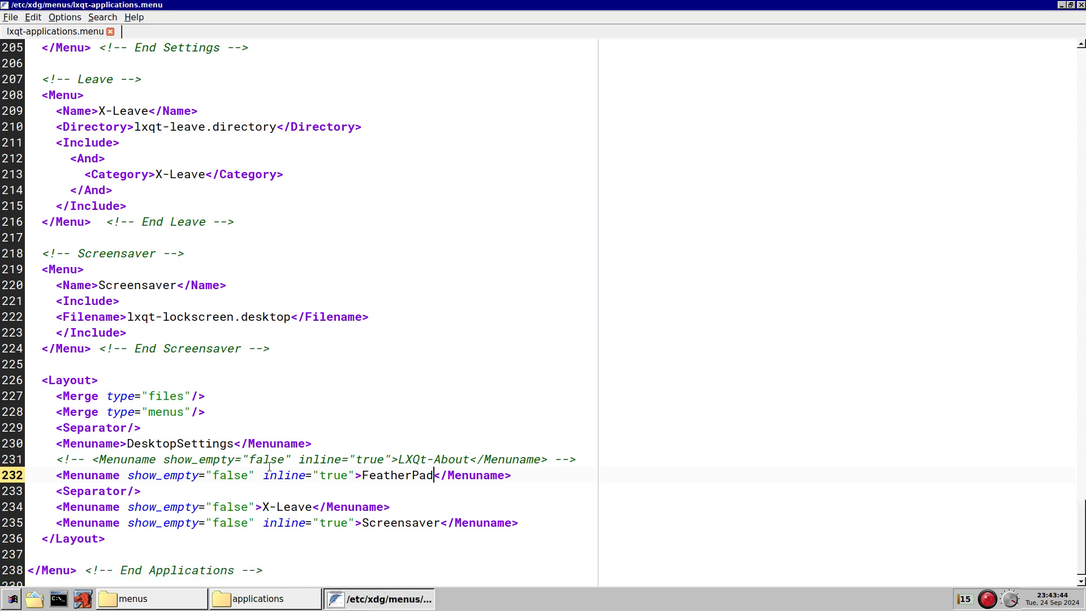
left_click(13, 598)
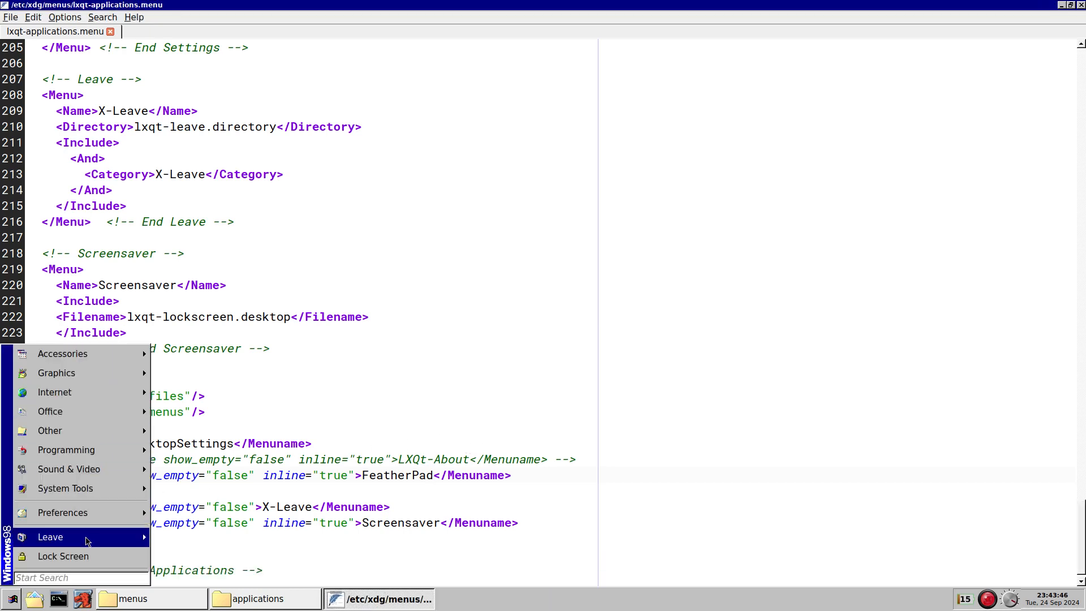
left_click(369, 480)
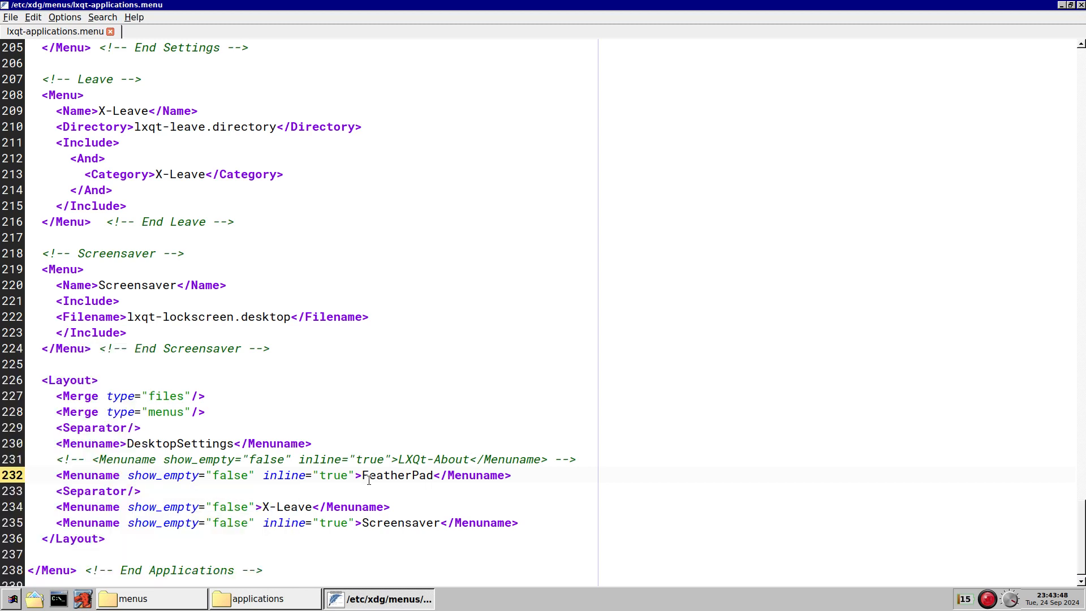
Step: Duplicate the whole Screensaver menu block, including its comments, directly above the Layout block with a blank line between the copies
double_click(407, 477)
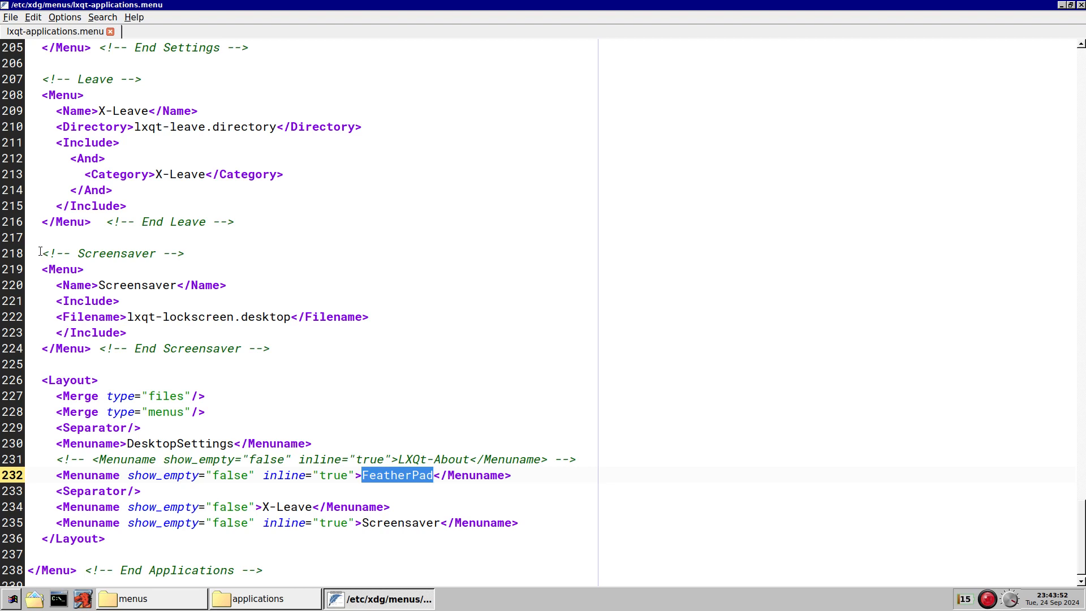
left_click_drag(41, 251, 269, 346)
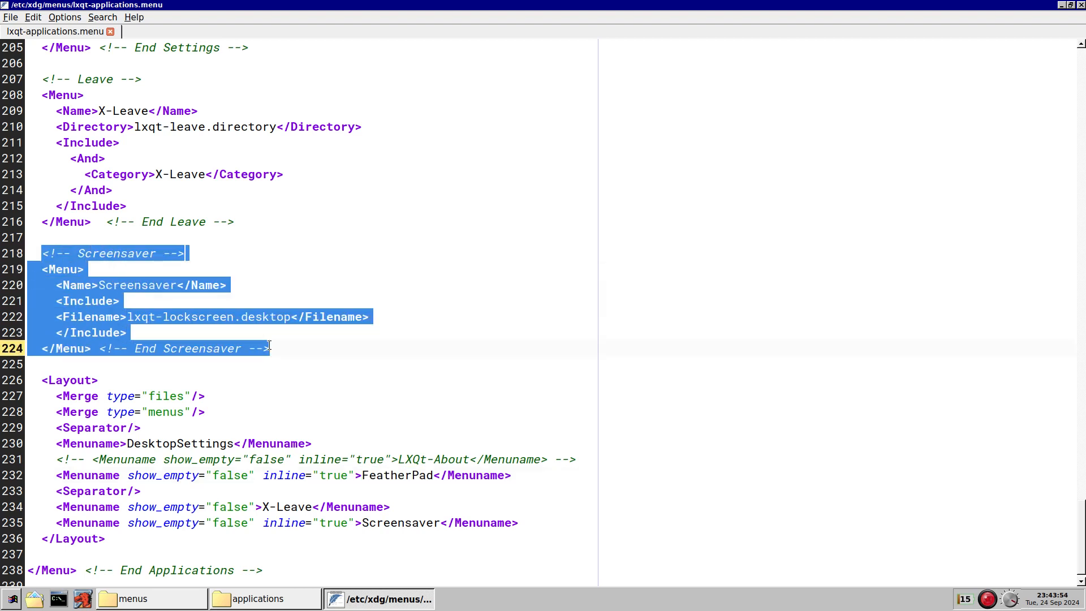
key("ctrl+c")
left_click(269, 345)
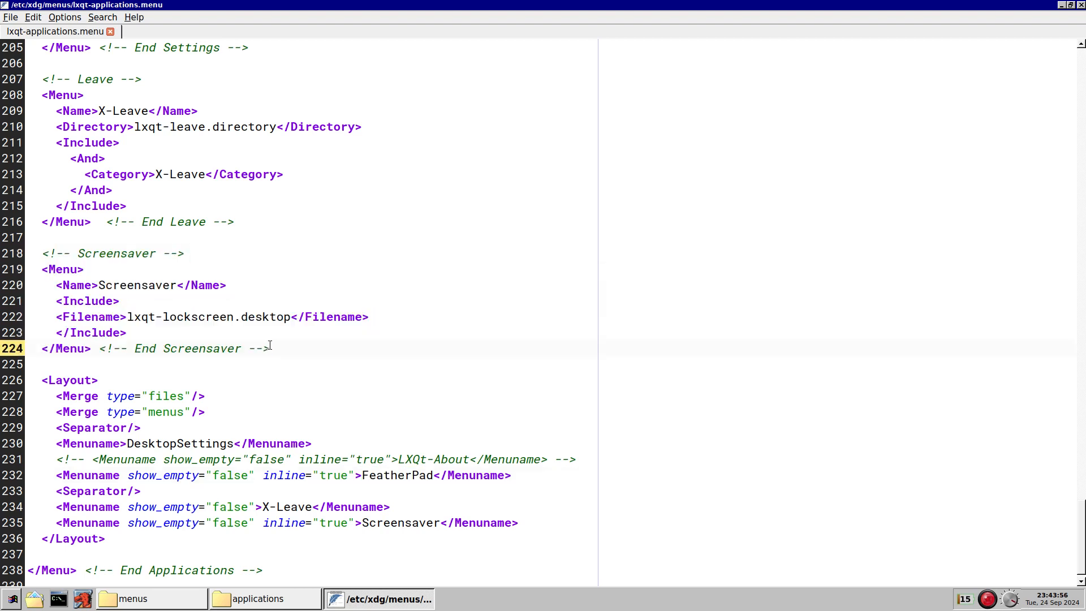
key("Return")
key("Return")
key("ctrl+v")
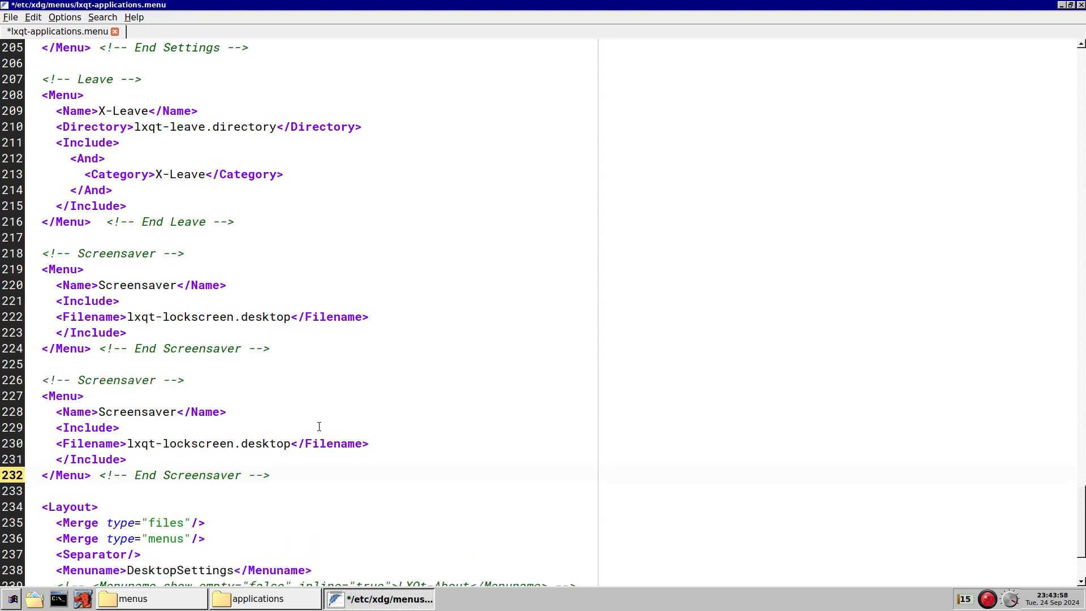
Step: Replace Screensaver with FeatherPad in the duplicated block's Name element and in its opening and closing comments
scroll(315, 393, "down", 3)
double_click(397, 459)
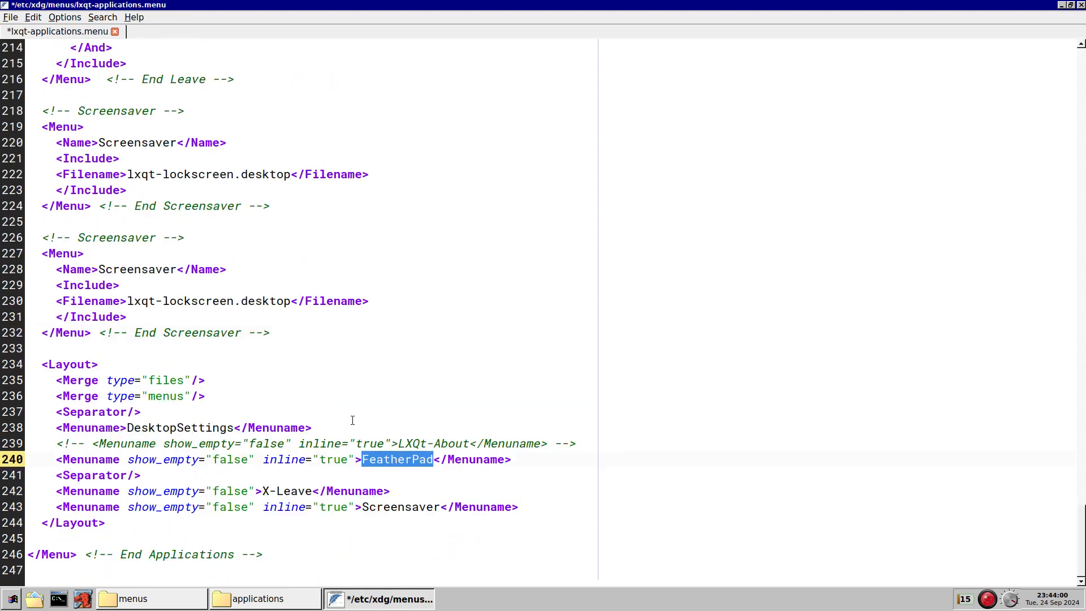
double_click(134, 270)
key("ctrl+v")
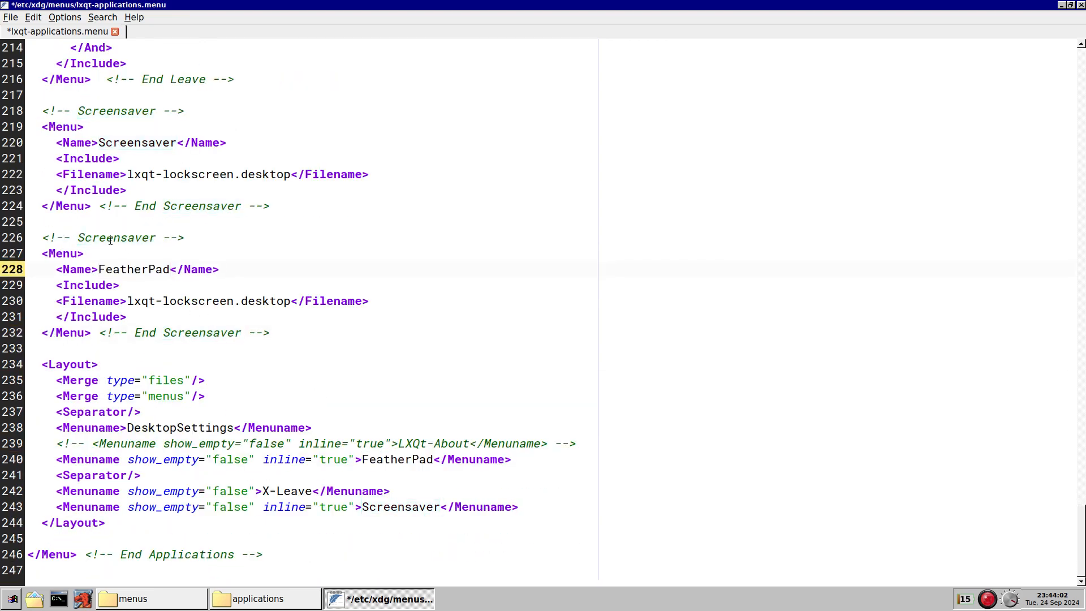
double_click(116, 238)
key("ctrl+v")
double_click(190, 333)
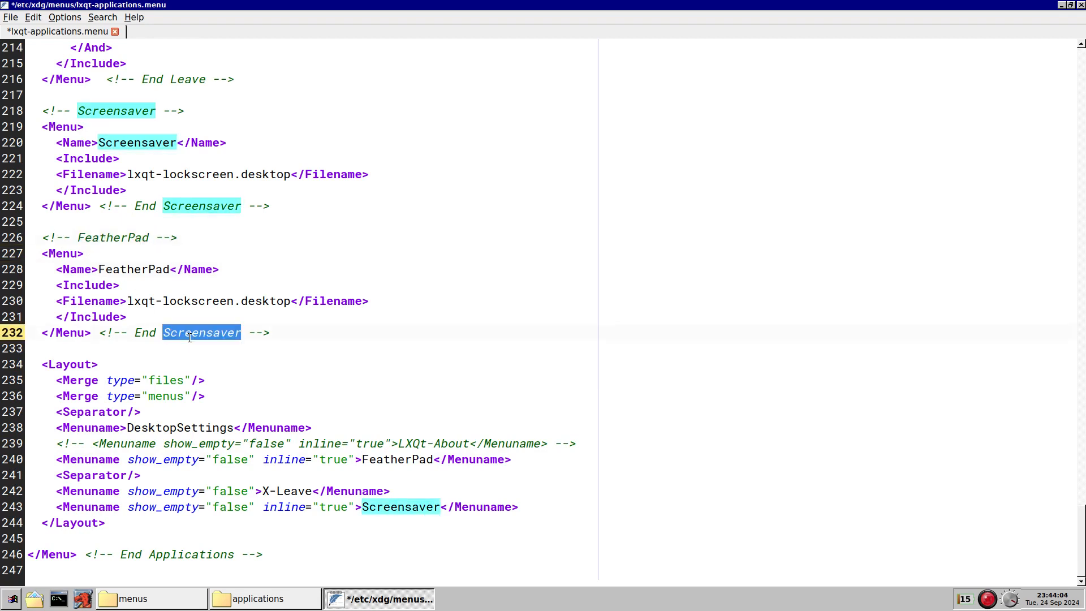
key("ctrl+v")
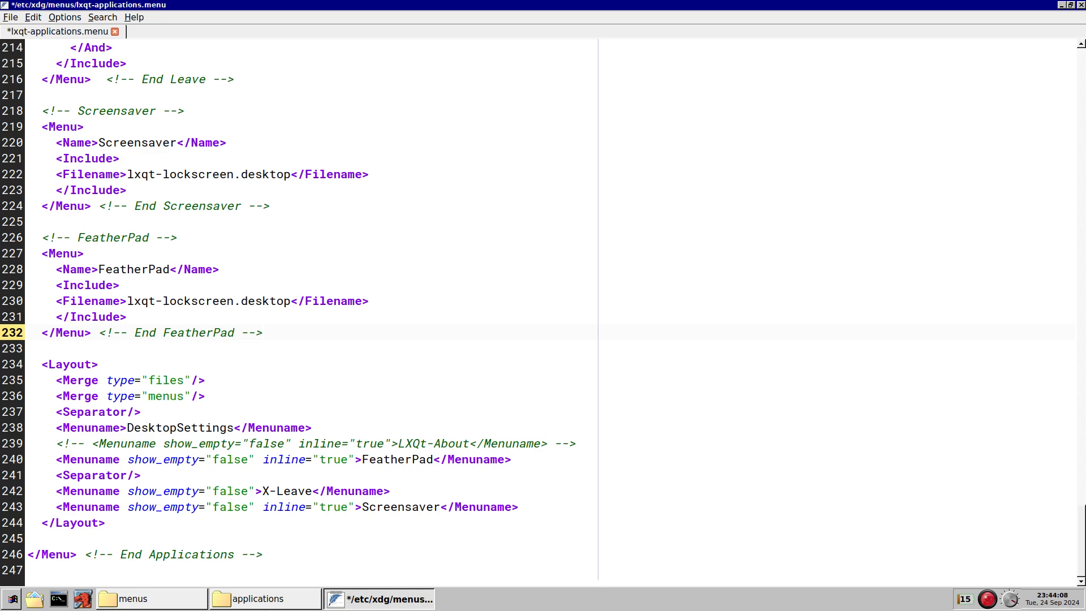
Step: Switch to the file manager's /usr/share/applications folder and find the file name of FeatherPad's desktop entry
left_click(277, 599)
scroll(250, 363, "down", 5)
scroll(250, 363, "down", 3)
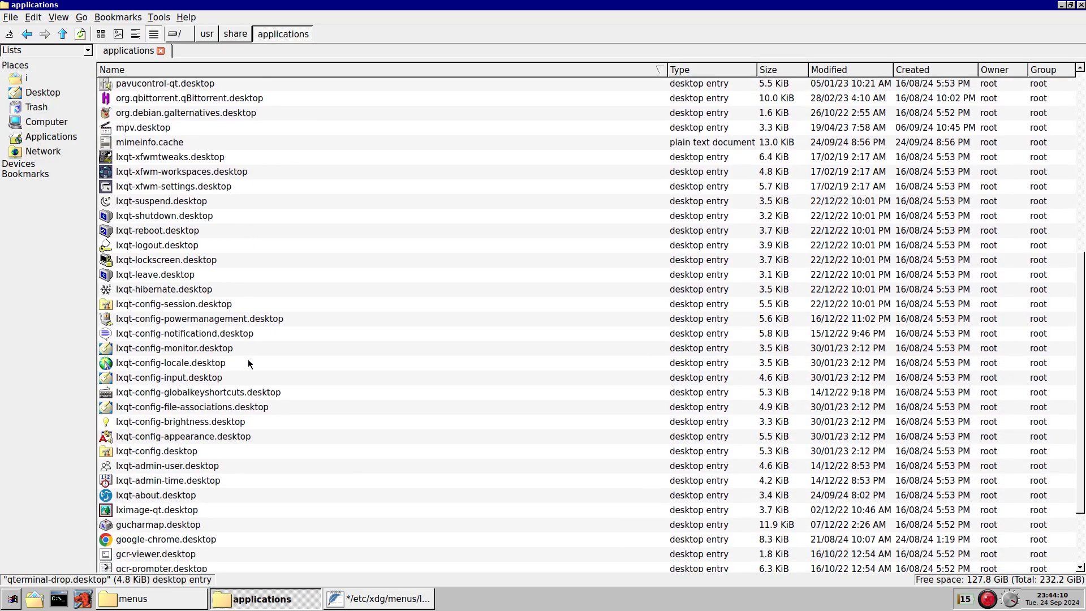
scroll(250, 363, "down", 2)
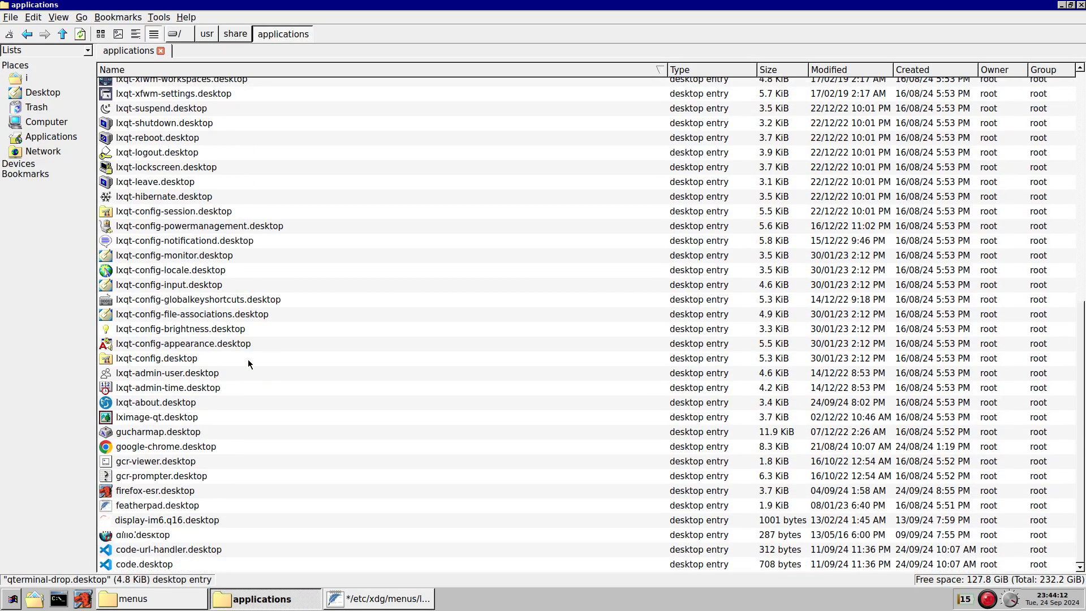
left_click(169, 507)
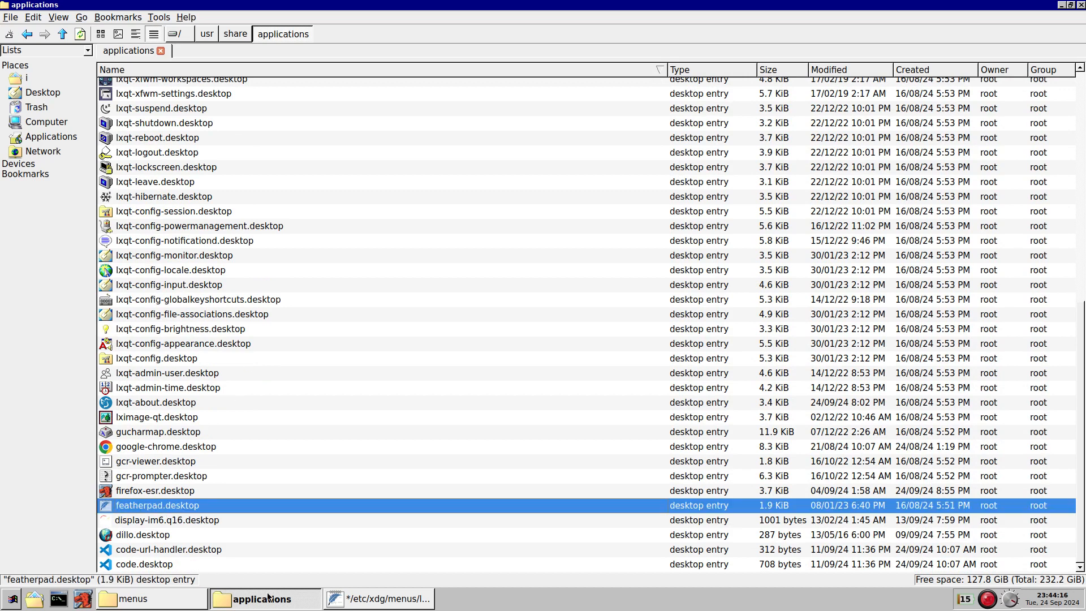
Step: Back in the menu file, change the Filename in the FeatherPad block to featherpad.desktop
left_click(343, 598)
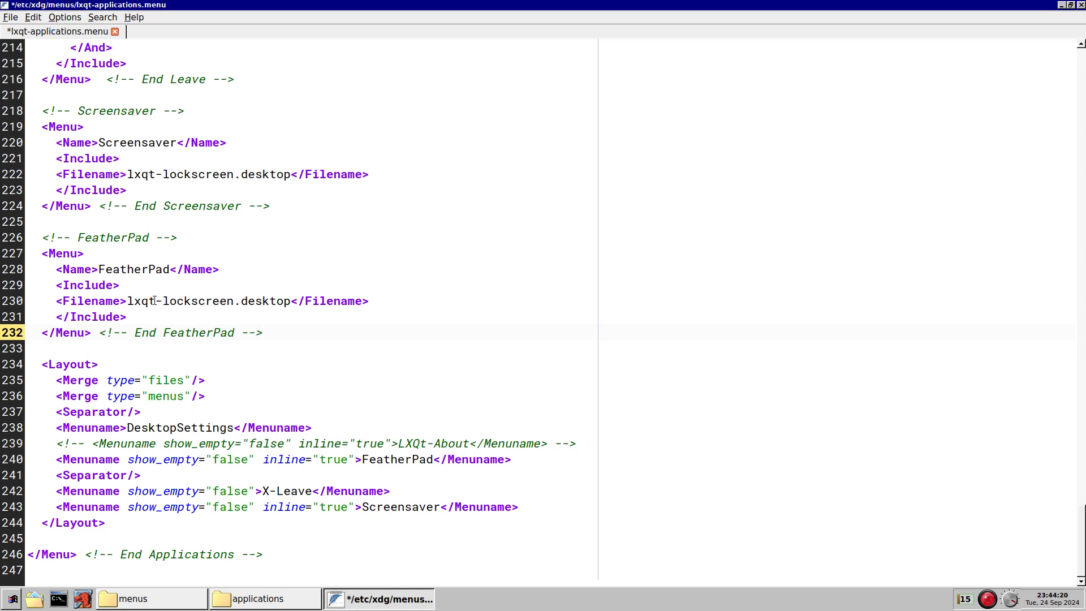
left_click_drag(128, 301, 194, 302)
left_click(206, 302)
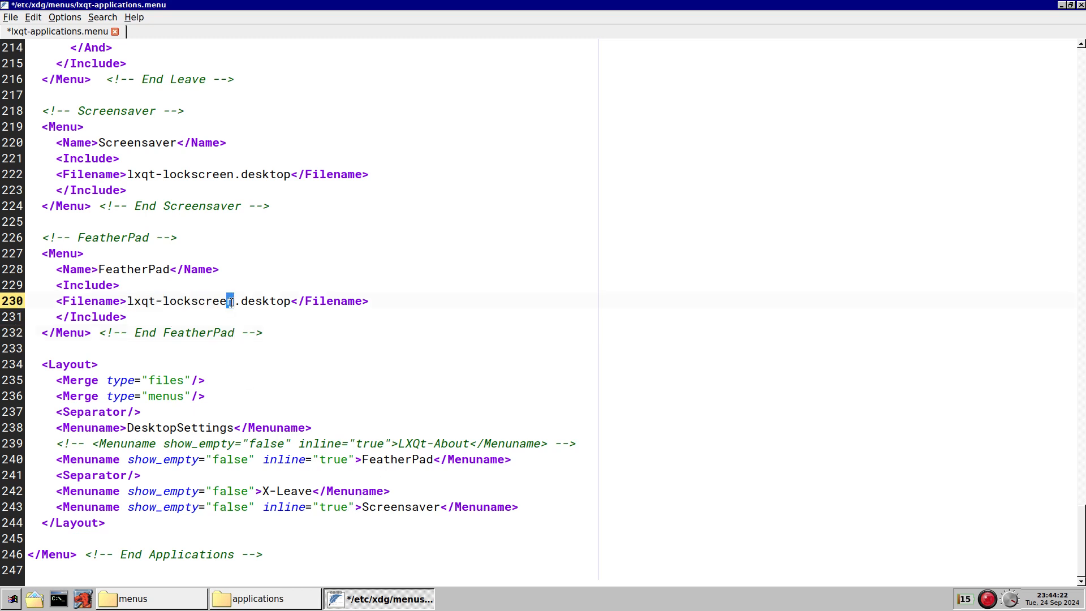
double_click(204, 302)
key("BackSpace")
key("BackSpace")
key("BackSpace")
key("BackSpace")
key("BackSpace")
key("BackSpace")
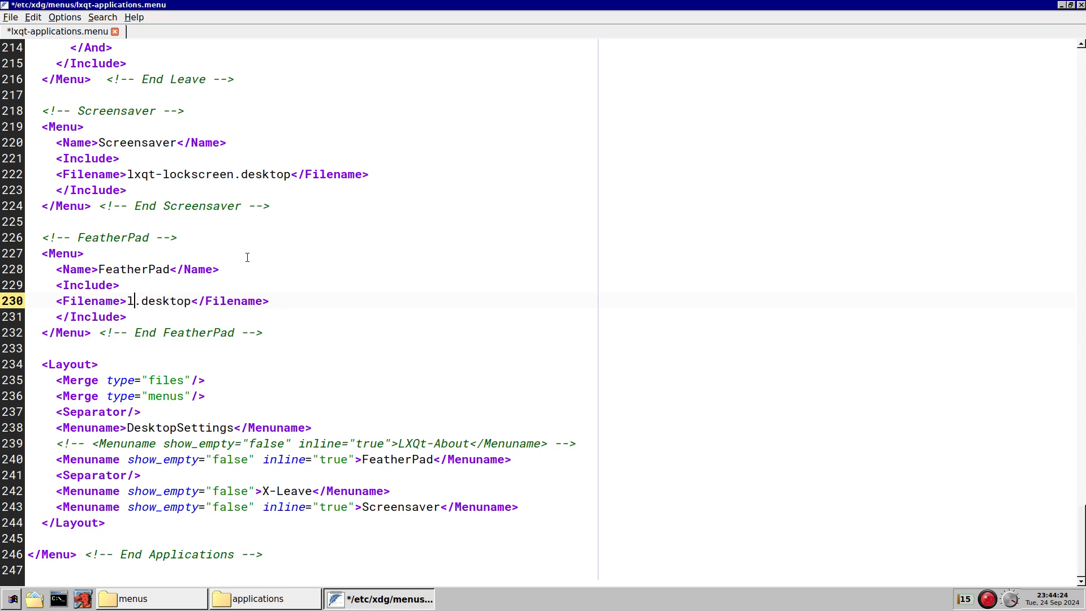
type("featherpad")
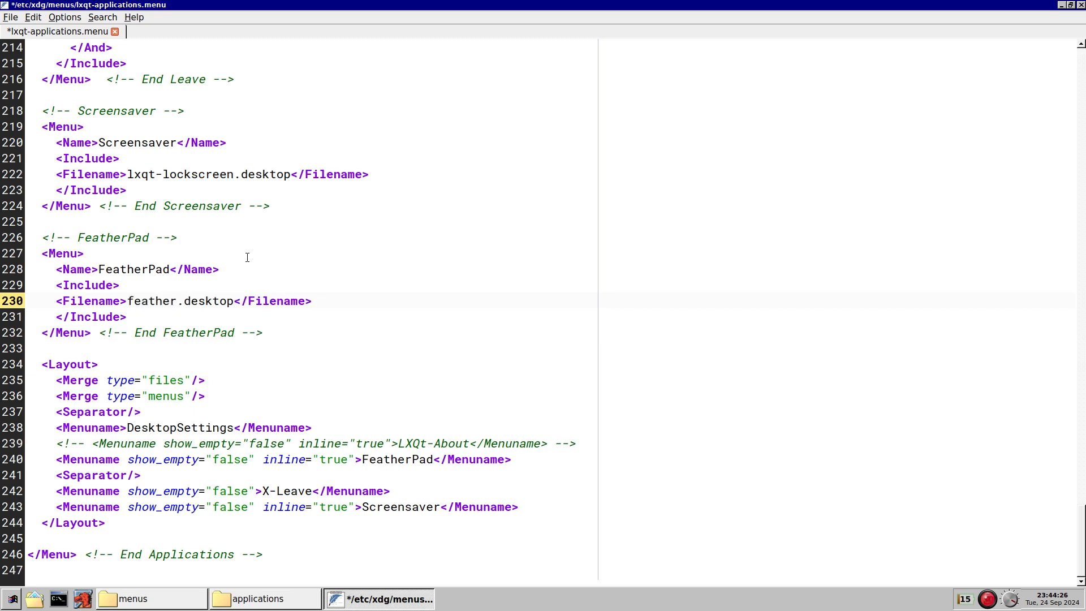
Step: Save the FeatherPad block changes as root by entering the root password
key("ctrl+s")
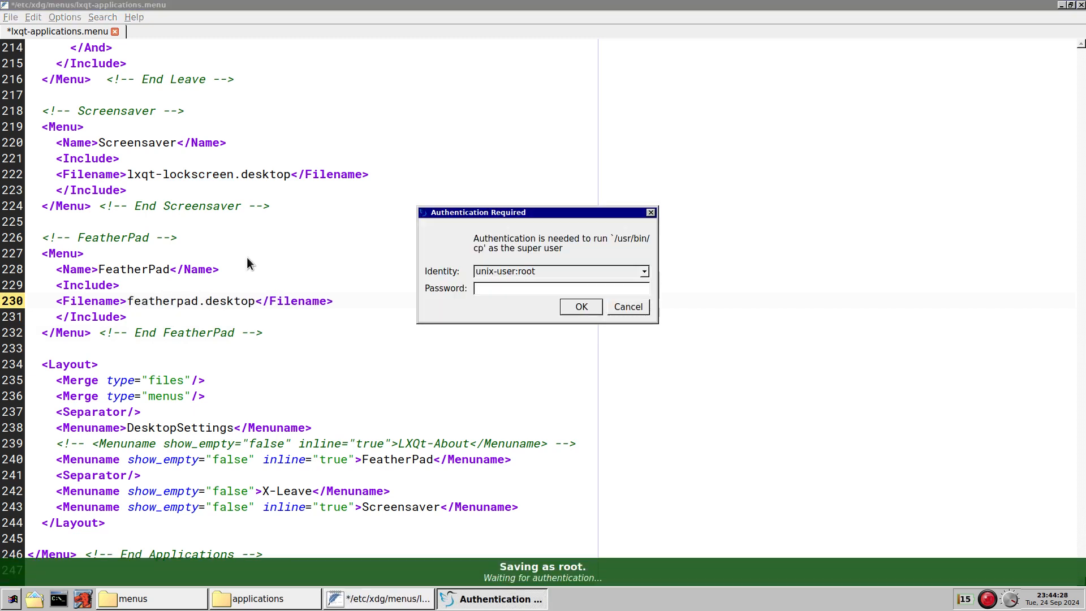
type("********")
key("Return")
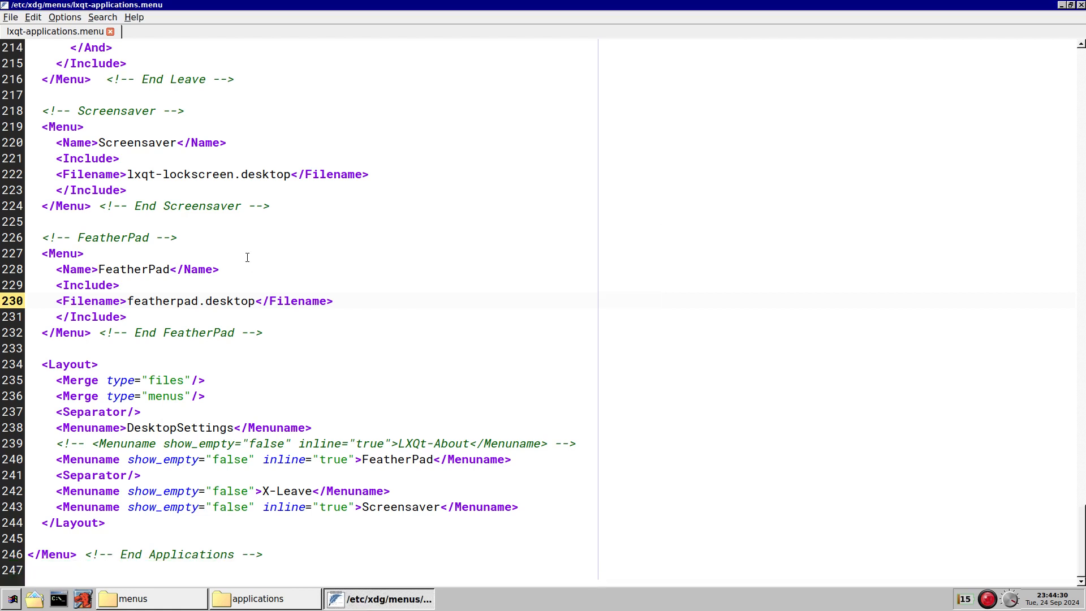
Step: Refresh the start menu, launch FeatherPad from its top-level entry to test it, and open the start menu again
left_click(8, 604)
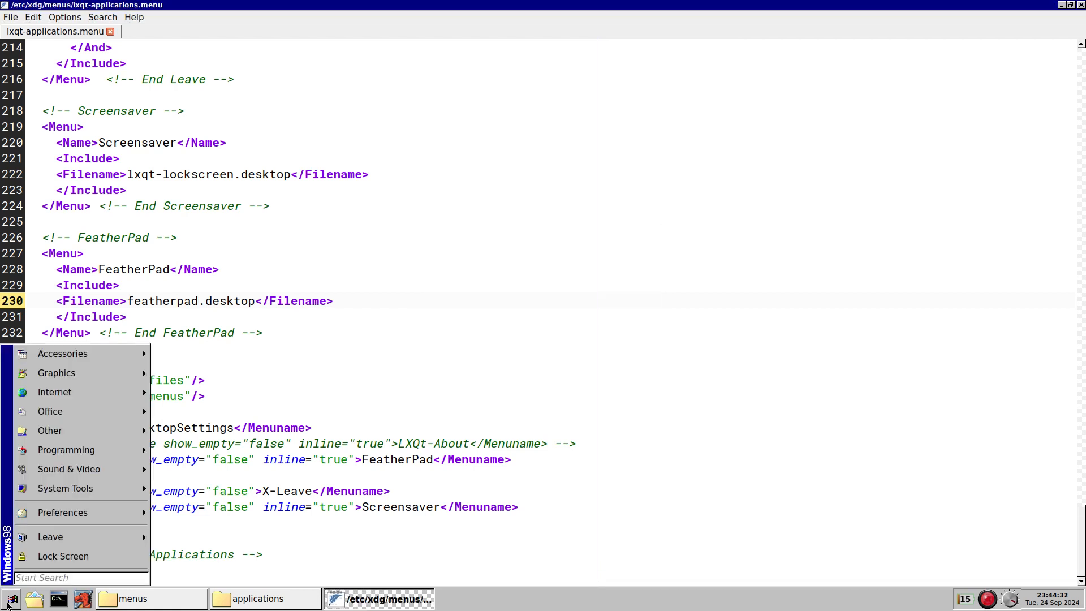
left_click(8, 604)
left_click(7, 604)
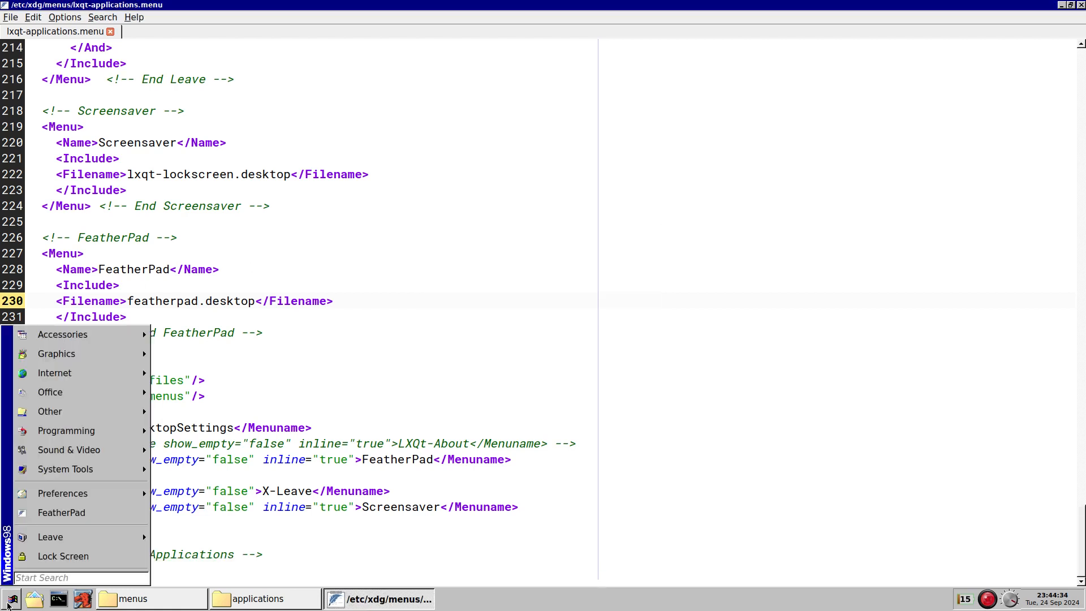
left_click(33, 513)
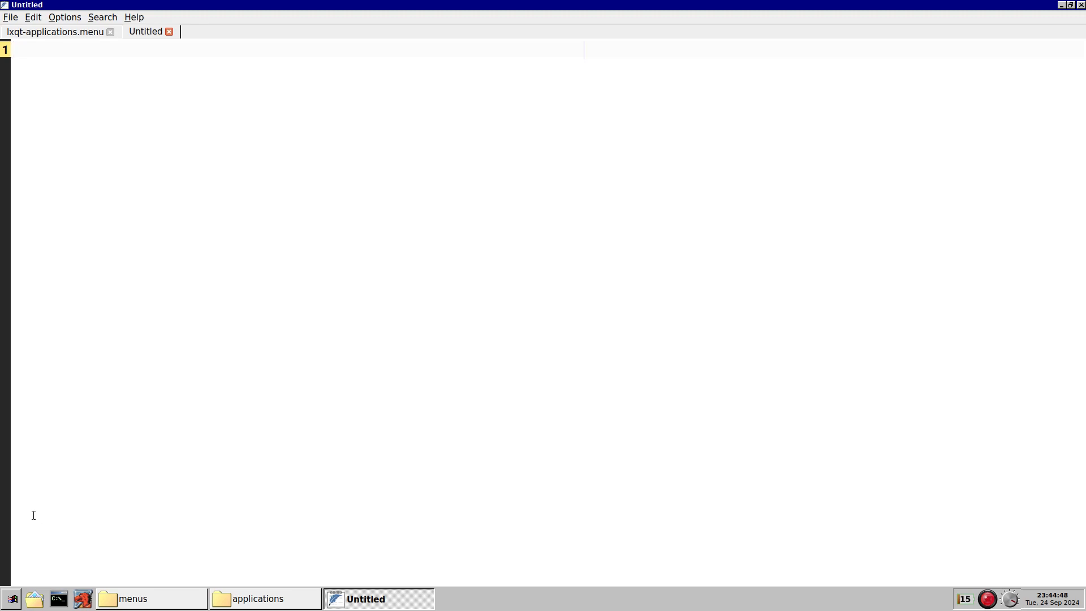
left_click(14, 604)
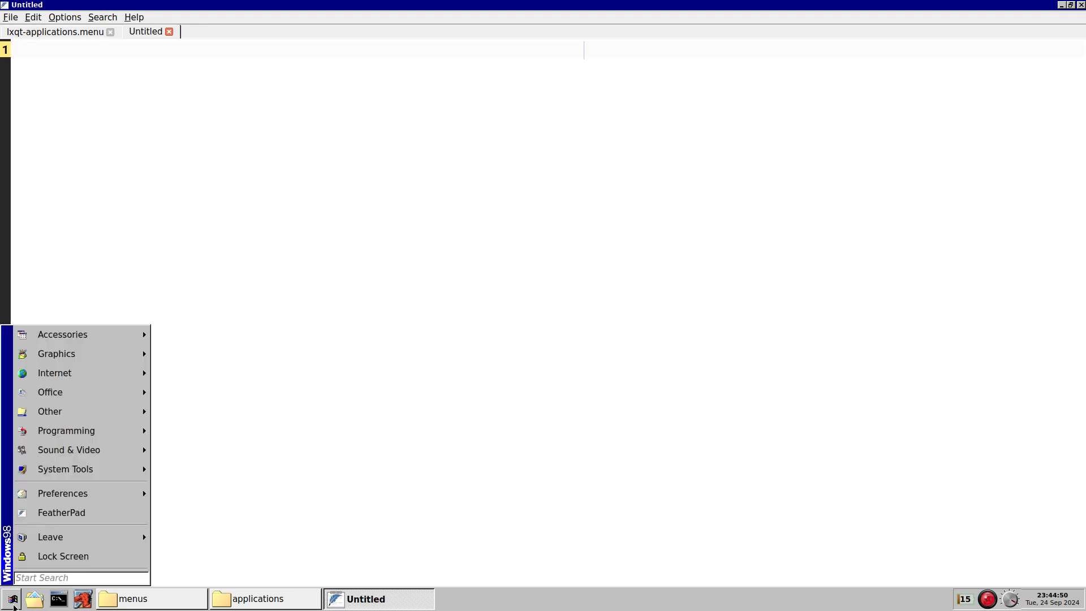